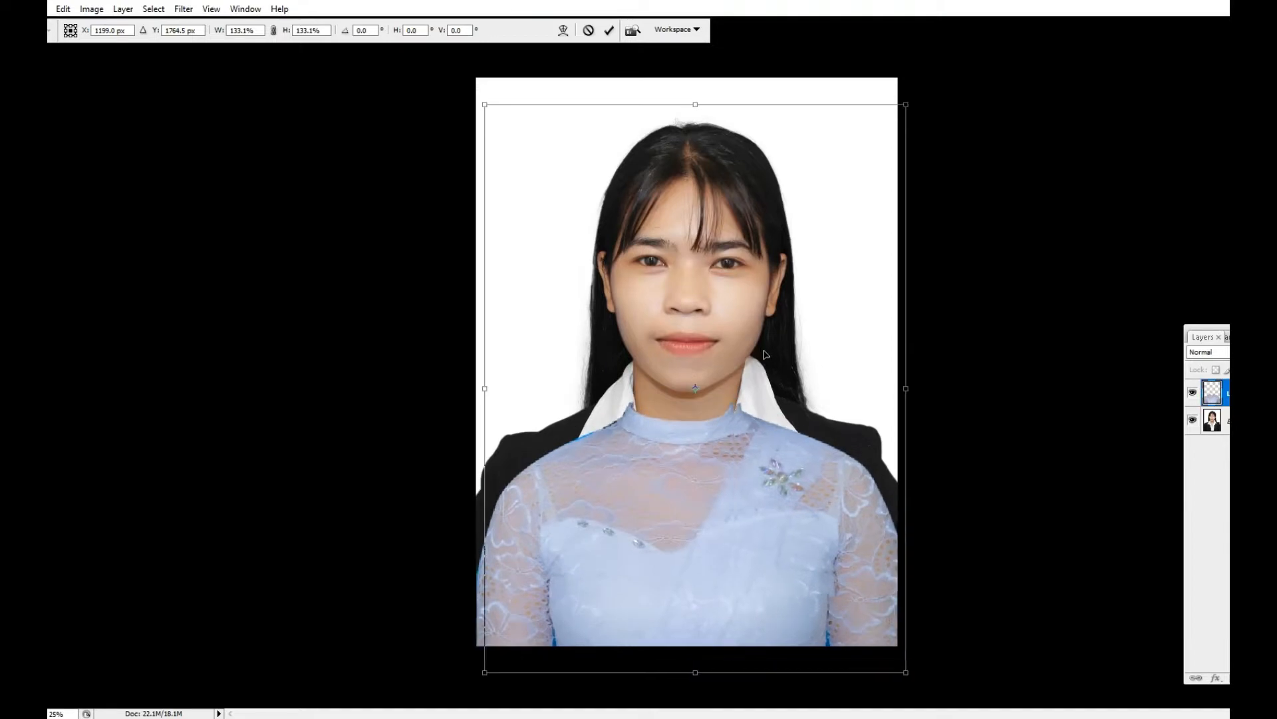
Step: Enlarge the blue lace dress to about 140% and fit it over the portrait's neck and shoulders
left_click_drag(896, 101, 918, 64)
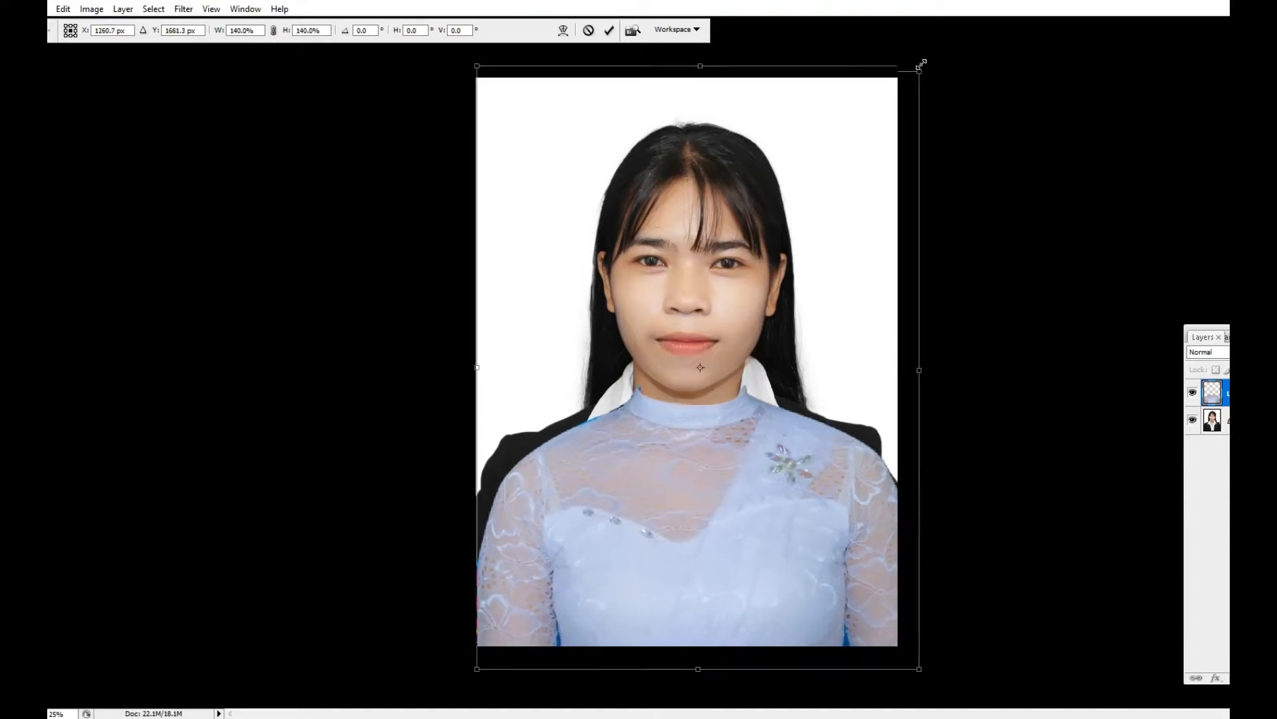
left_click_drag(784, 301, 772, 308)
key("Return")
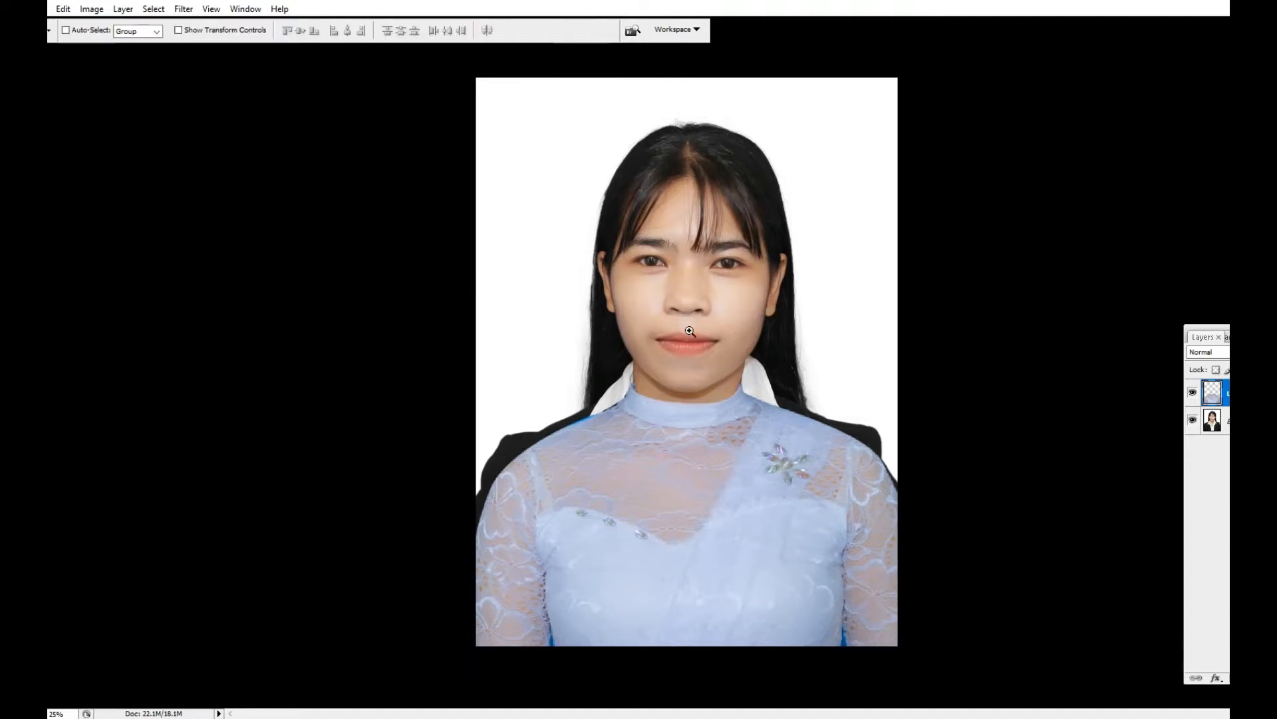
Step: Trace a Pen path around the stray dress collar tip overlapping the left side of the neck
scroll(619, 236, "up", 10)
key("p")
left_click_drag(566, 481, 598, 177)
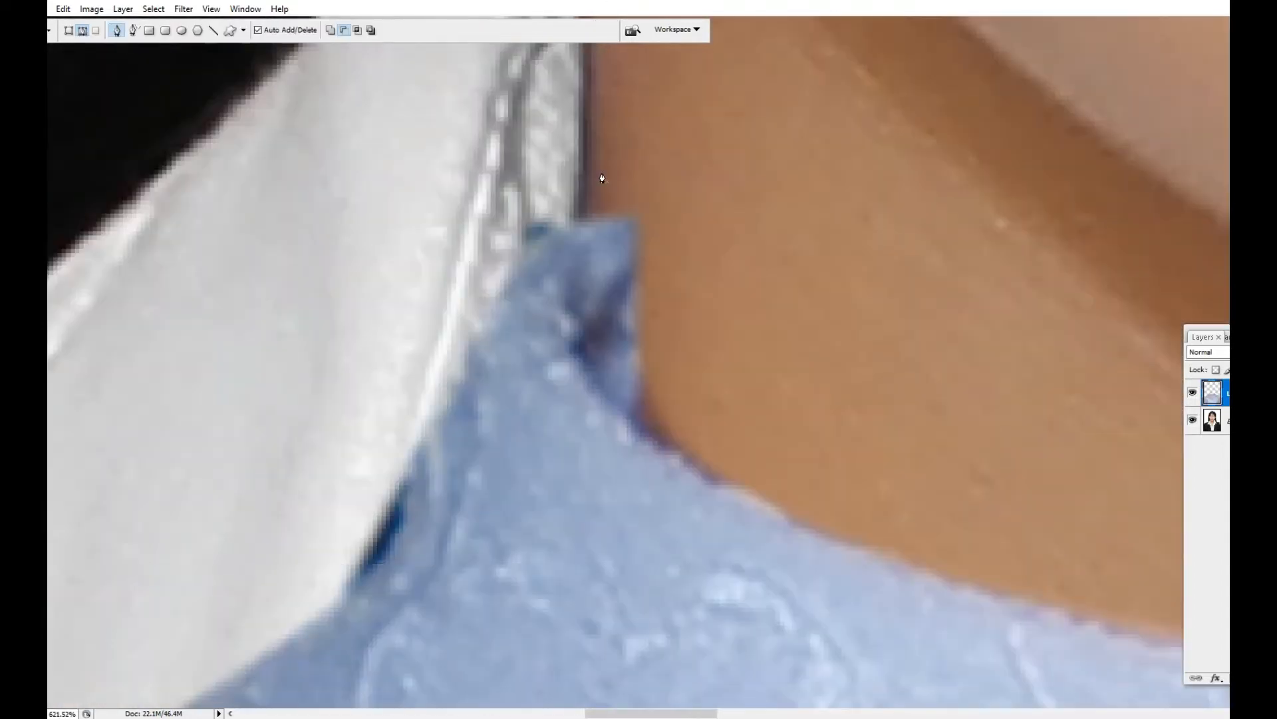
key("Tab")
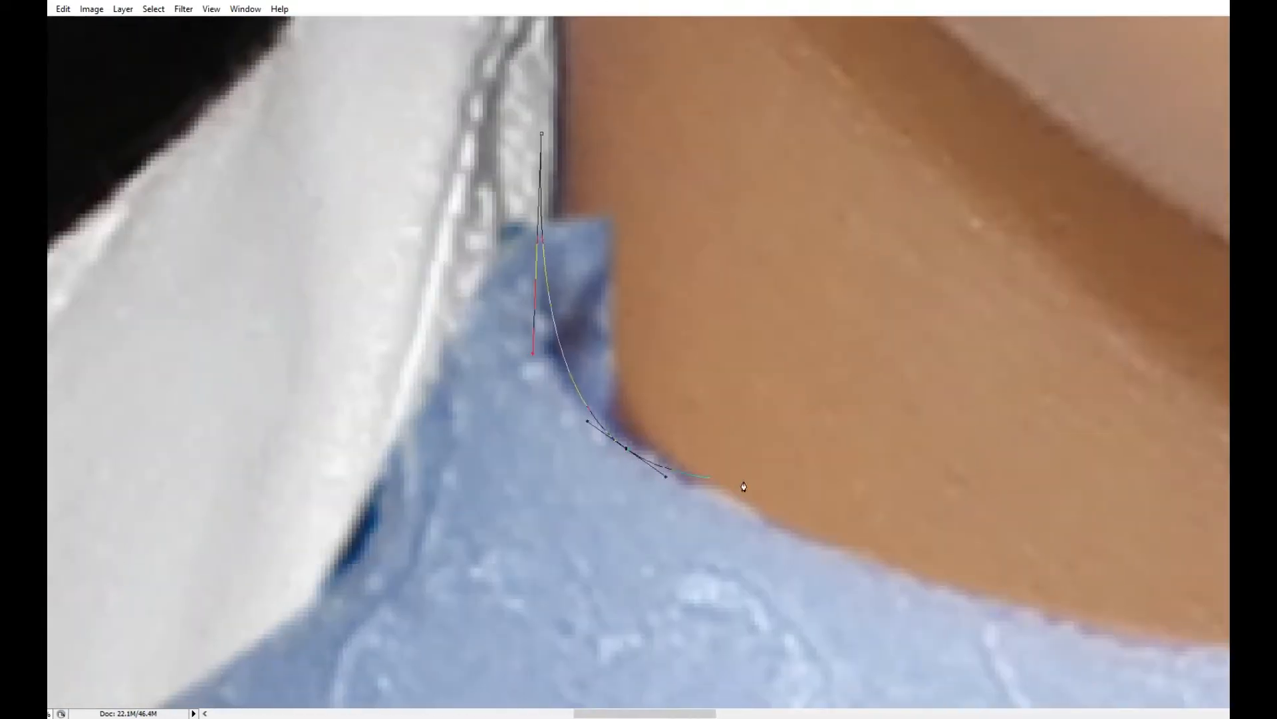
left_click_drag(974, 493, 991, 458)
scroll(788, 357, "up", 2)
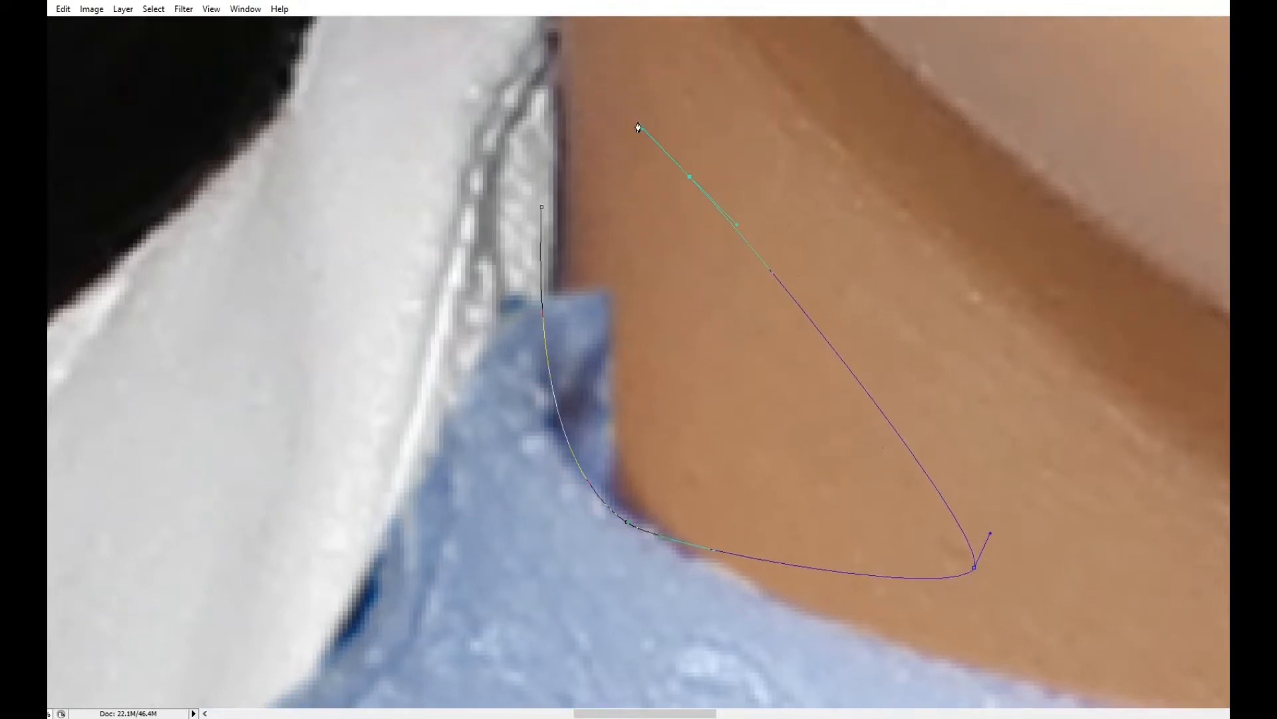
Step: Convert the path to a feathered selection, clear the stray collar fabric inside it, and deselect
key("ctrl+Return")
key("shift+F6")
key("Return")
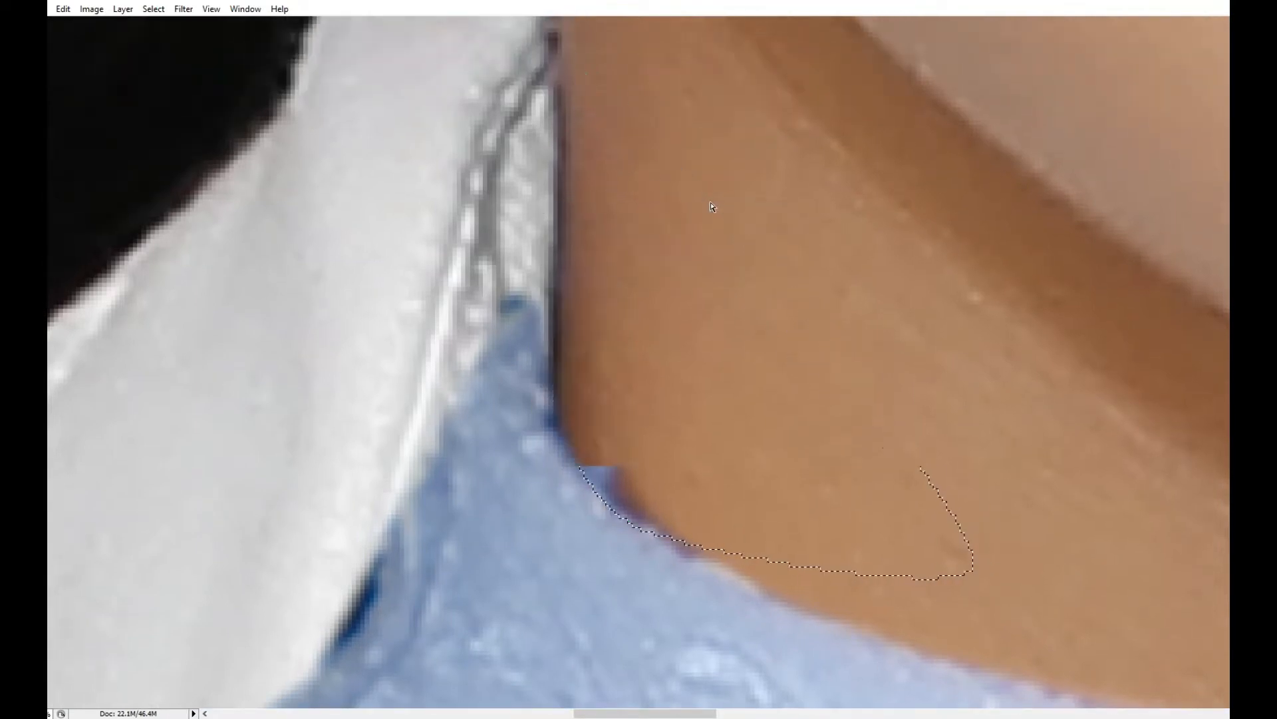
key("ctrl+d")
Step: Copy the dress collar tip at the right side of the neck to a new layer and warp it upward
key("ctrl+minus")
key("ctrl+minus")
key("ctrl+minus")
key("ctrl+minus")
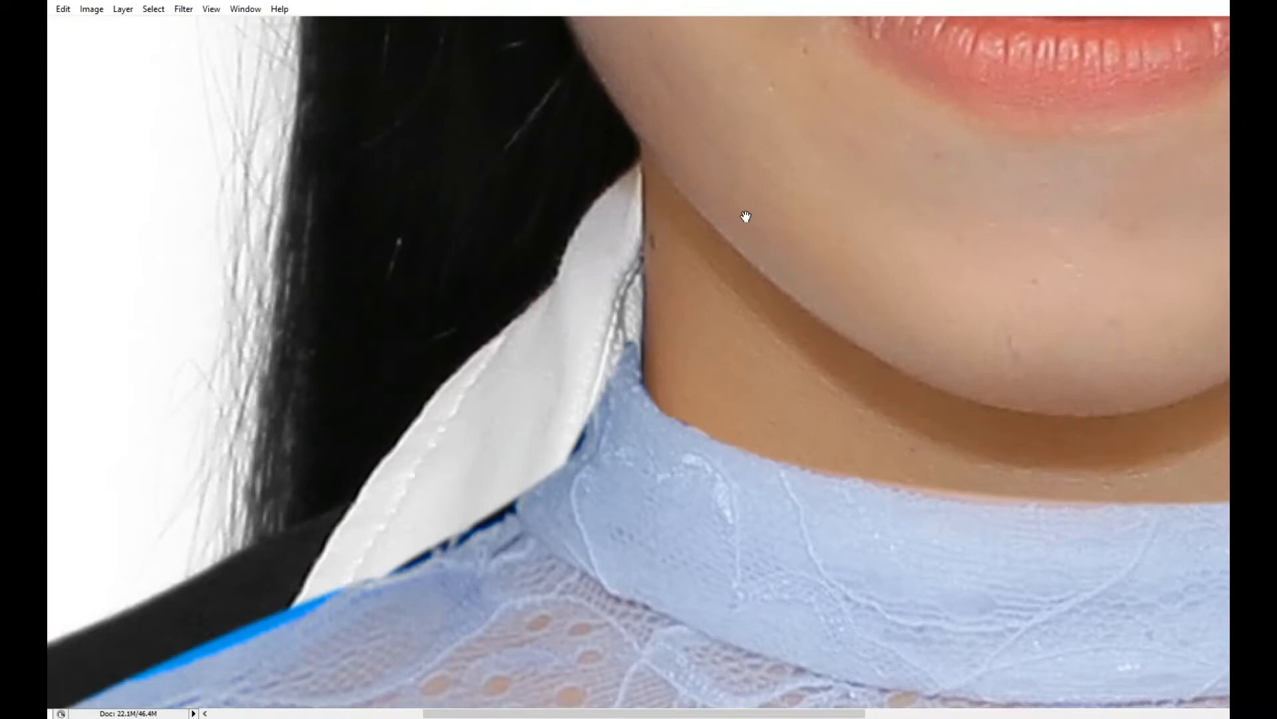
left_click_drag(1132, 266, 555, 317)
left_click_drag(945, 338, 837, 289)
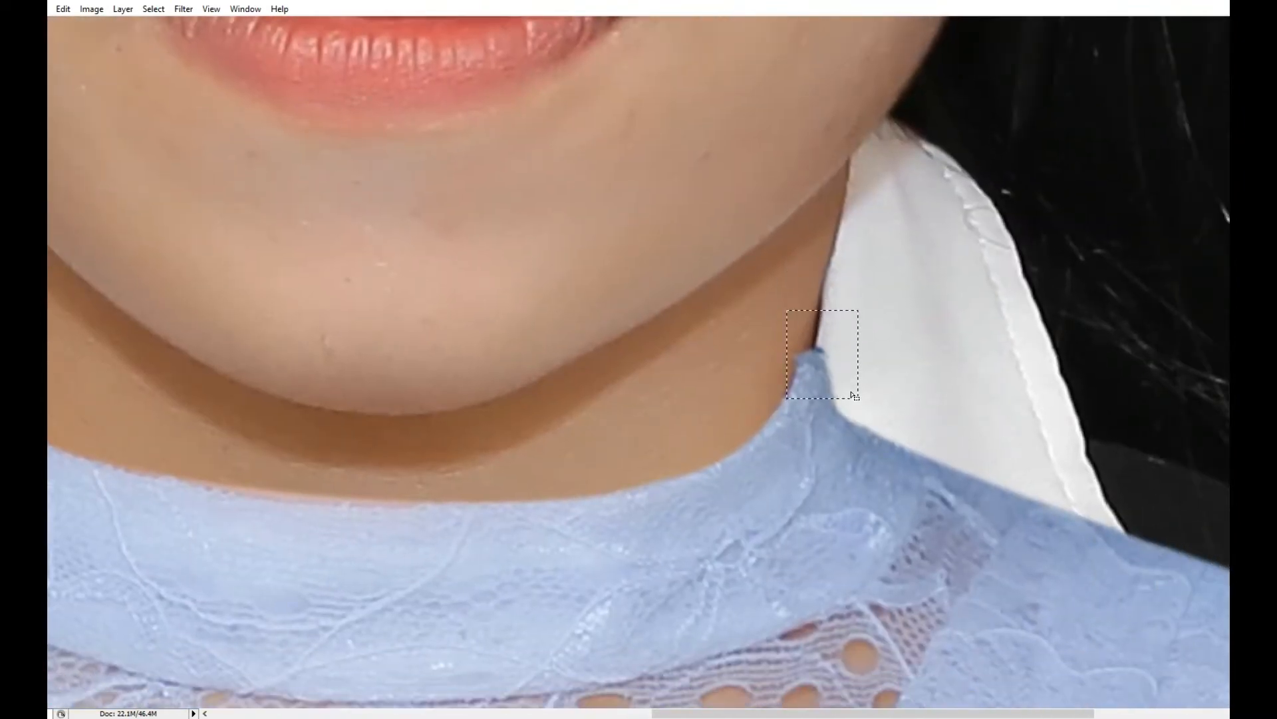
right_click(832, 330)
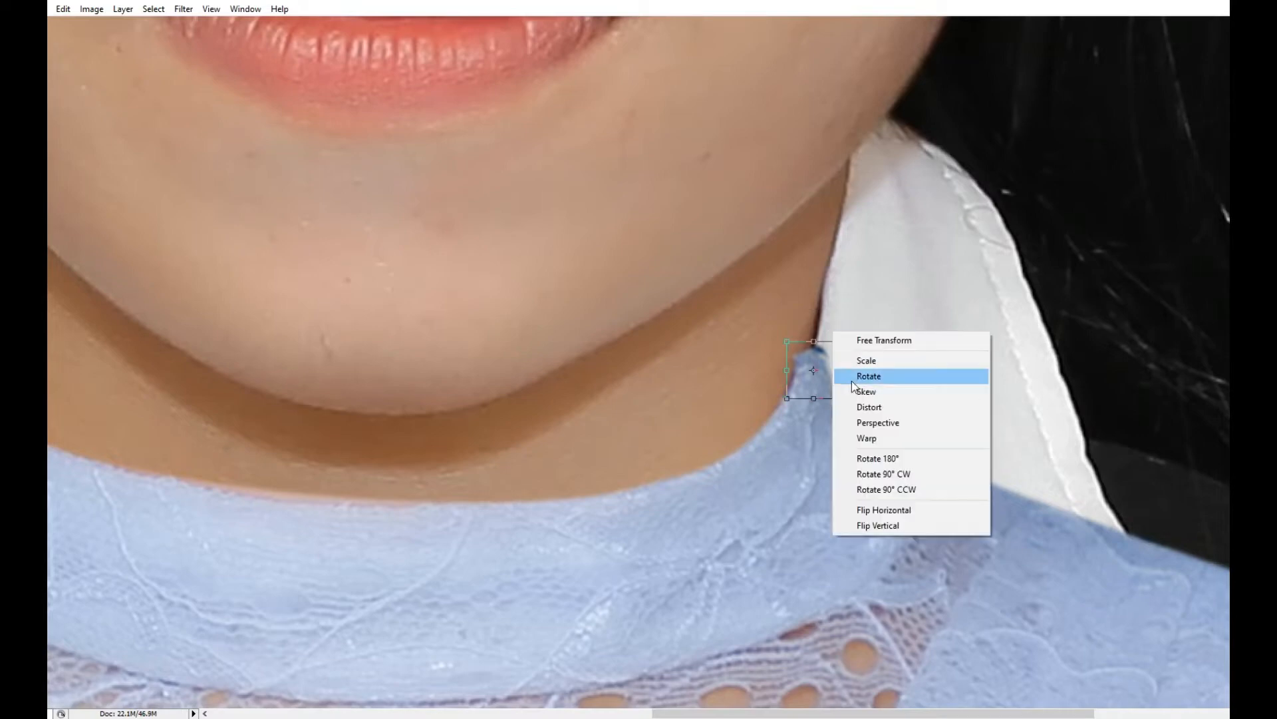
left_click(865, 438)
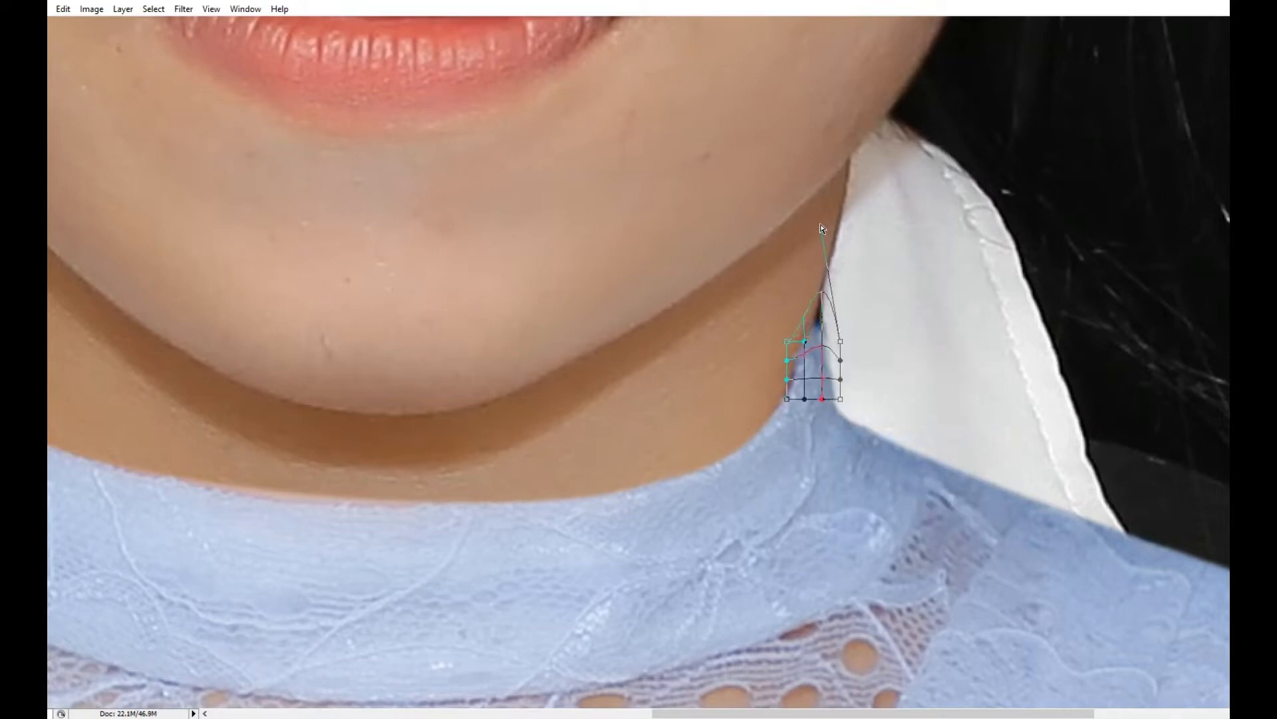
key("ctrl+0")
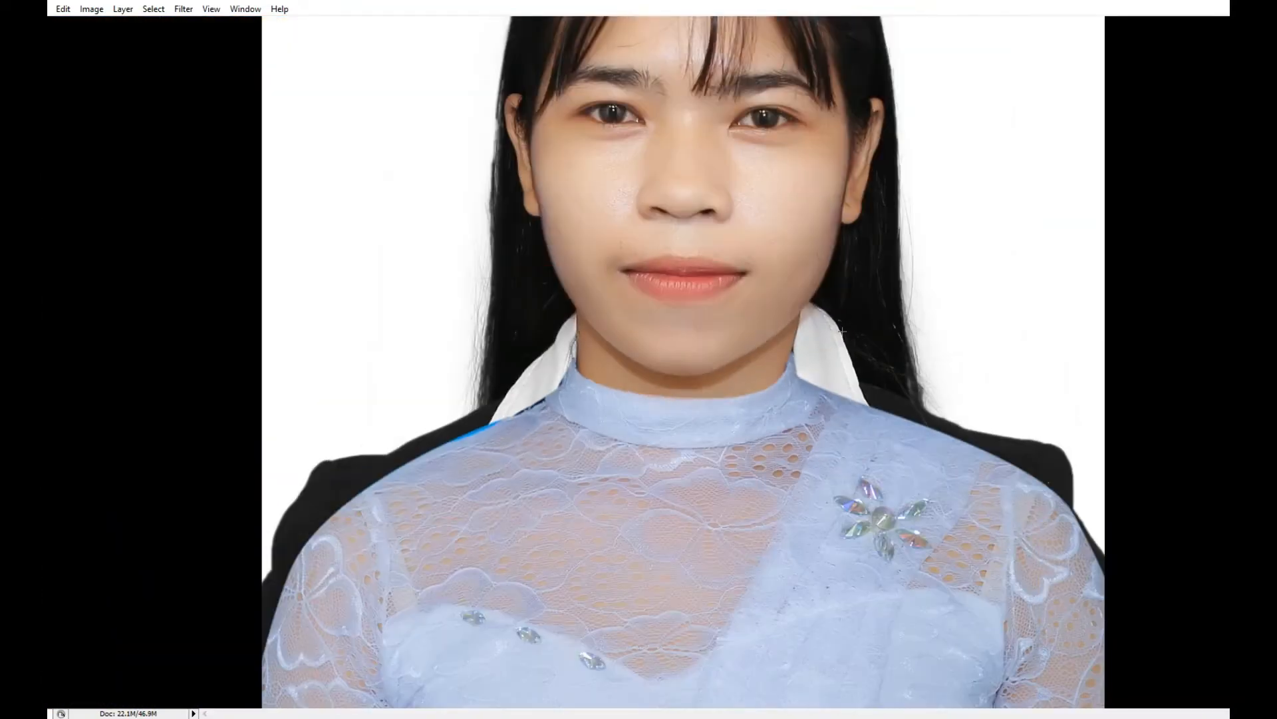
Step: Target the original portrait layer and start cloning dark hair over the white shirt collar right of the neck
left_click_drag(776, 229, 899, 616)
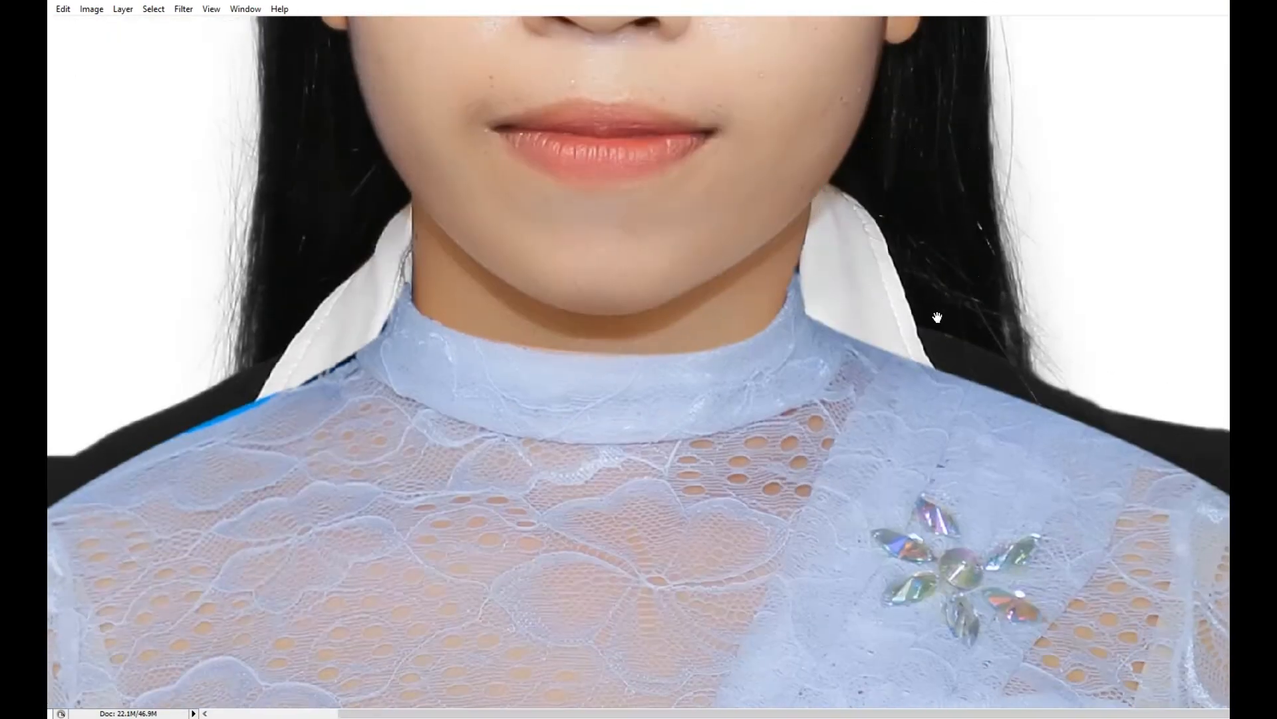
scroll(909, 205, "up", 2)
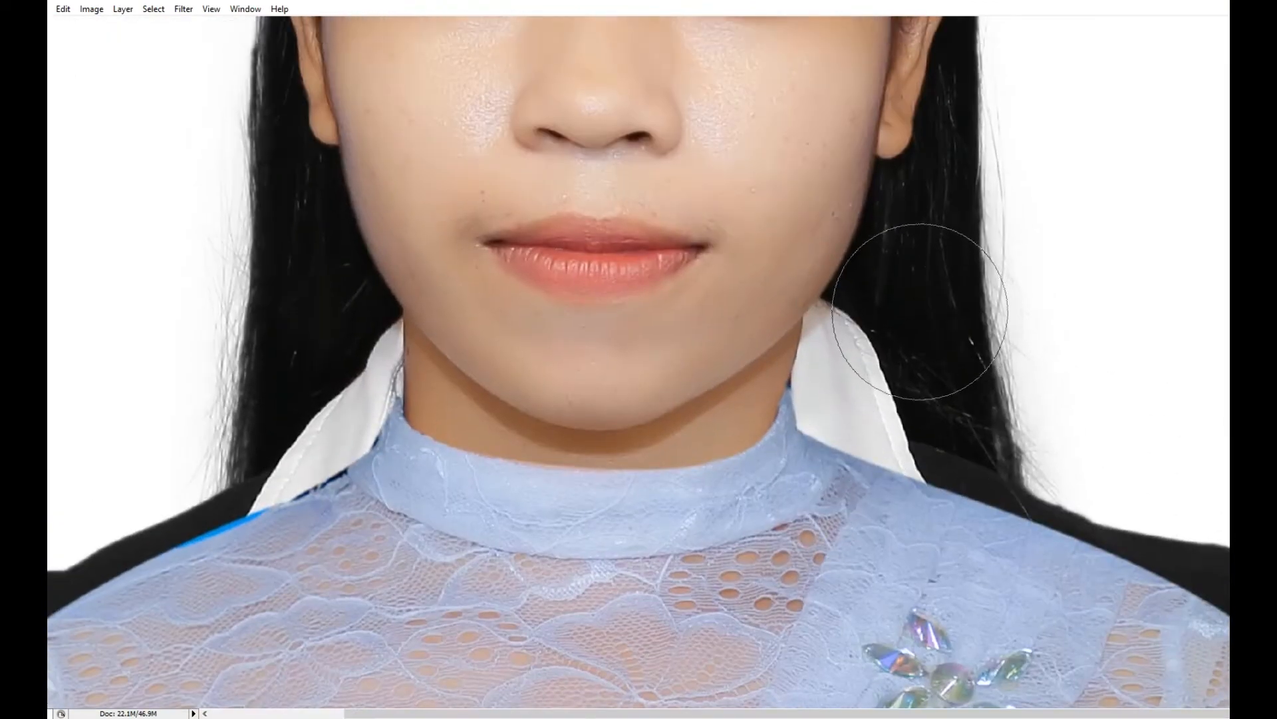
key("F7")
key("alt+comma")
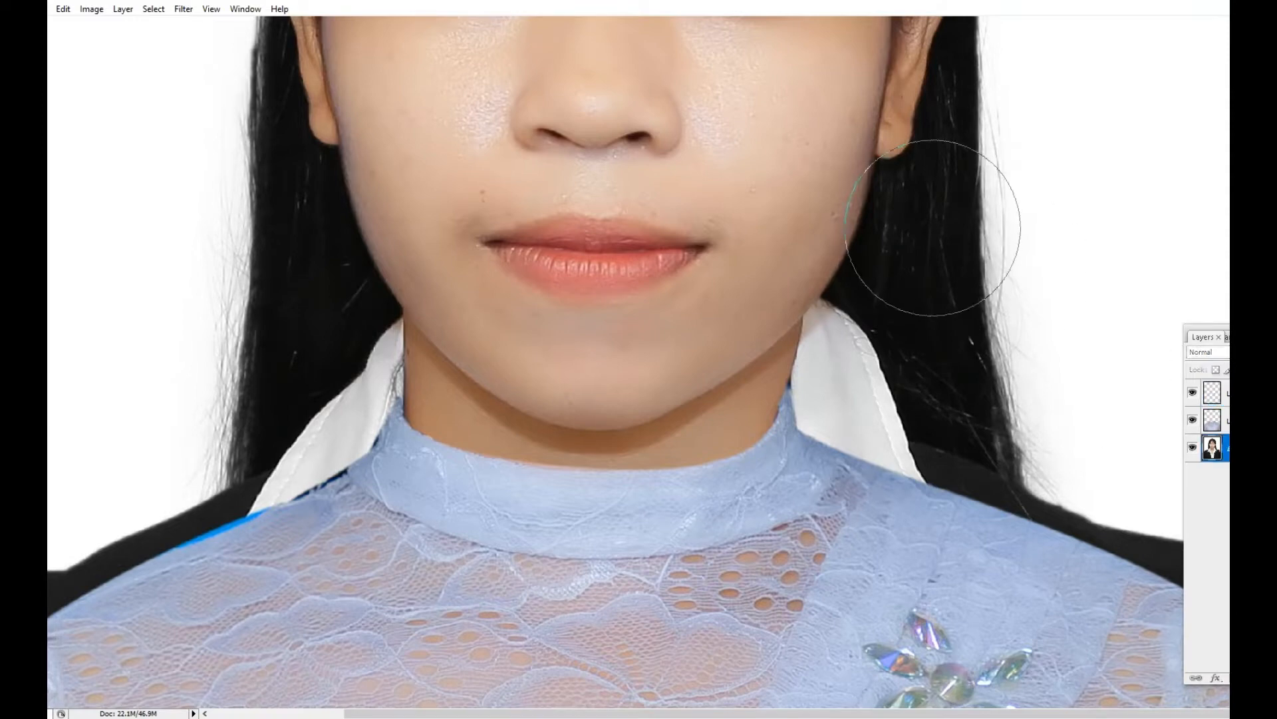
right_click(953, 225)
left_click(875, 266, "alt")
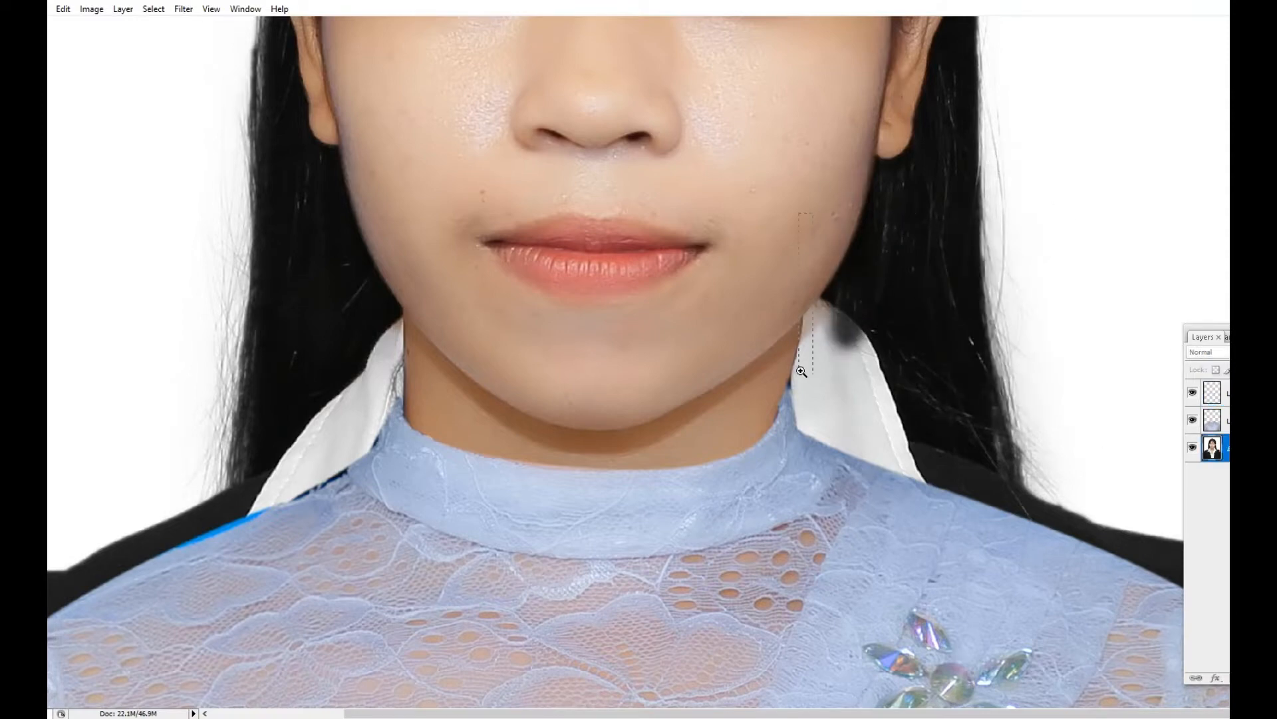
Step: Trace a Pen path down the right edge of the neck and along the dress's right shoulder edge
left_click_drag(802, 372, 803, 373)
left_click_drag(664, 466, 679, 23)
left_click(632, 390)
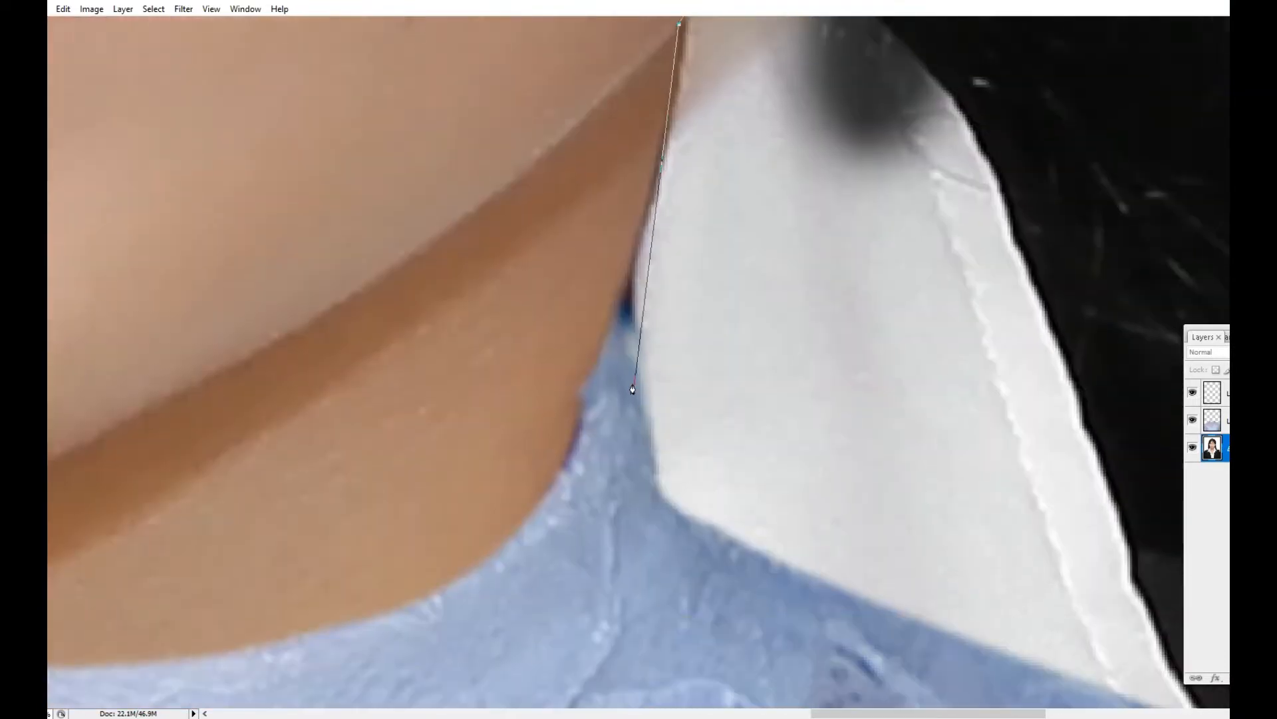
left_click_drag(620, 324, 572, 213)
left_click(625, 391)
left_click_drag(645, 419, 660, 422)
left_click_drag(926, 496, 882, 461)
key("ctrl+z")
left_click_drag(583, 384, 315, 231)
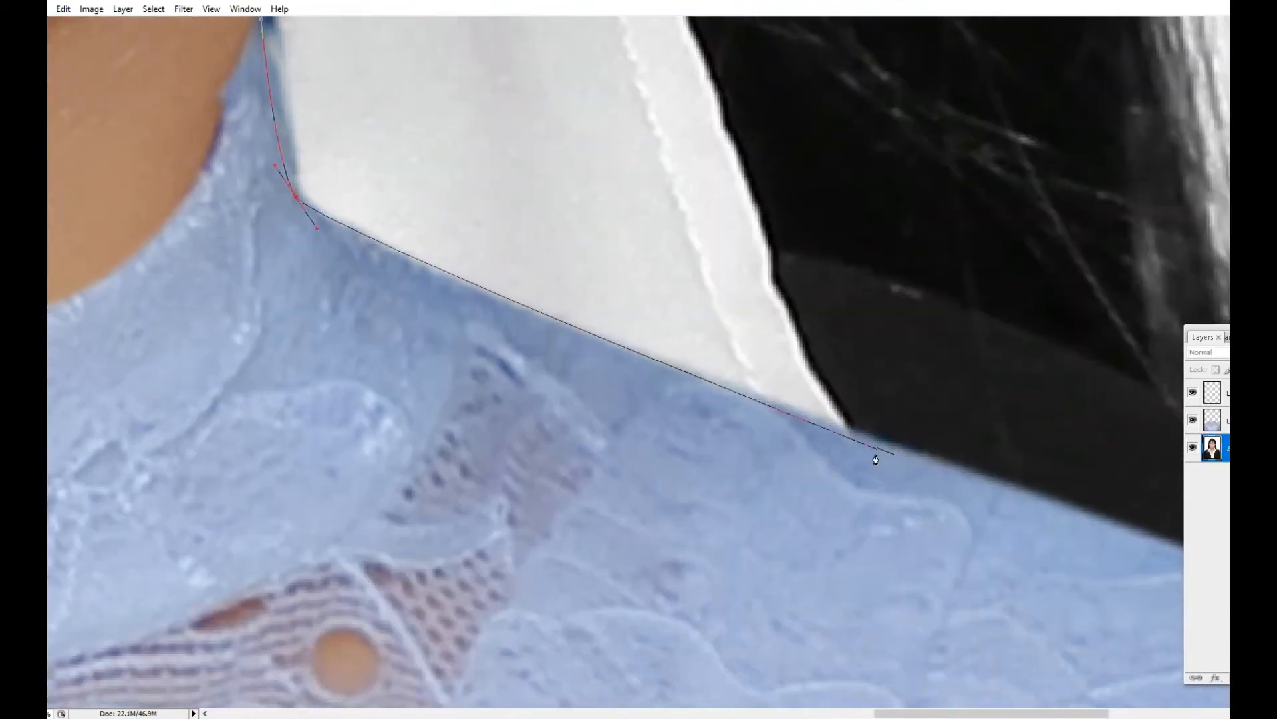
left_click_drag(636, 350, 782, 397)
left_click(949, 469)
Step: Continue the path up through the right-hand hair to the jaw and convert it to a selection feathered 1 pixel
left_click_drag(1070, 283, 1008, 613)
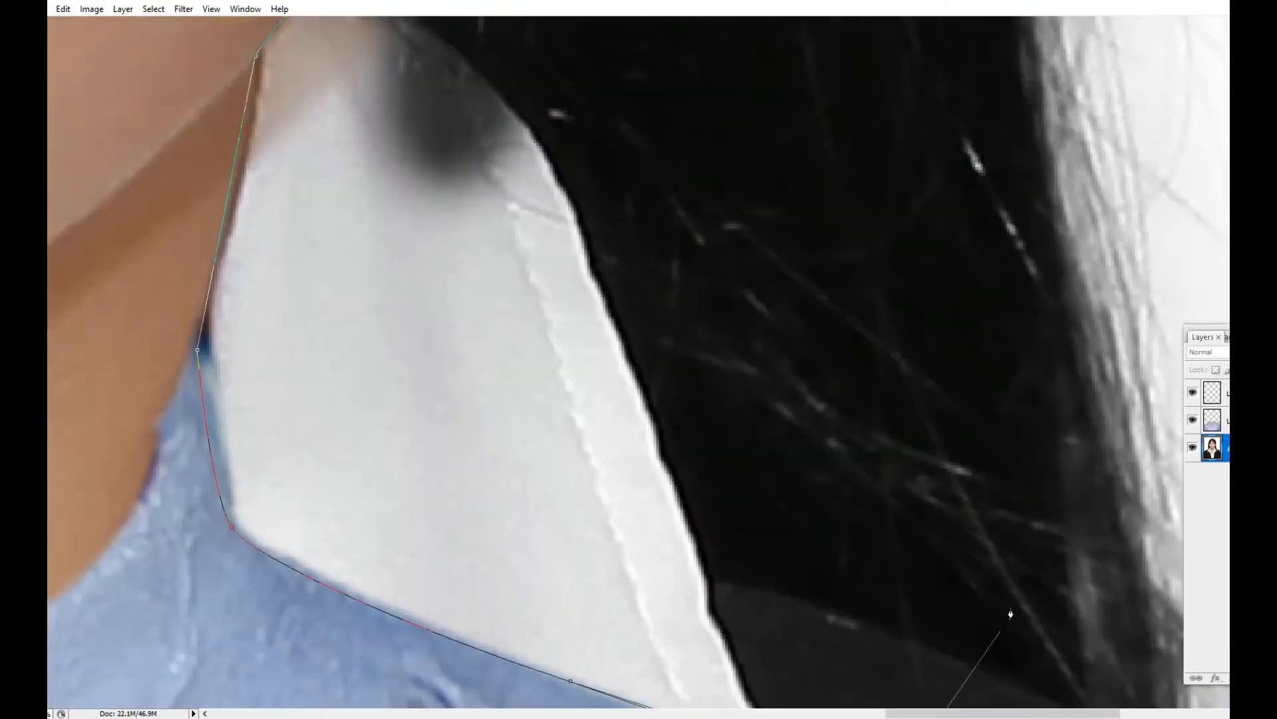
left_click_drag(1031, 549, 999, 241)
left_click_drag(971, 286, 1024, 591)
left_click_drag(904, 247, 825, 150)
left_click(690, 127)
key("ctrl+Return")
key("ctrl+alt+d")
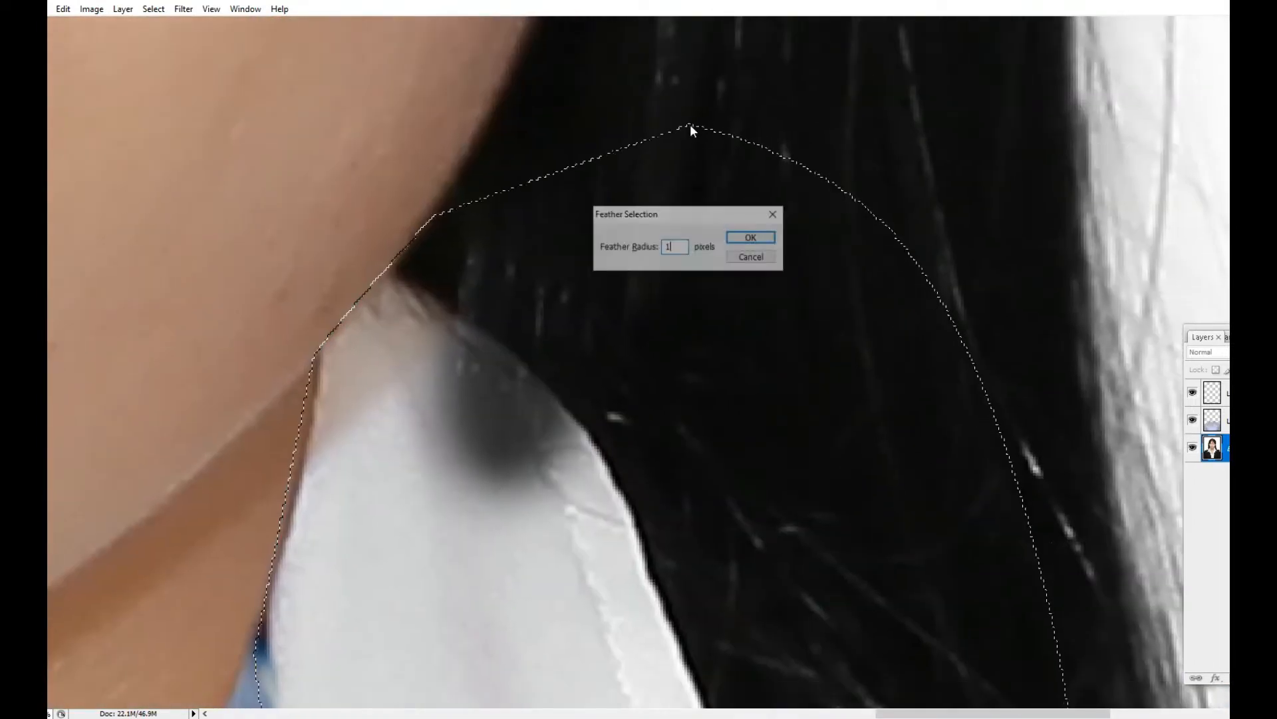
key("Return")
Step: Clone dark hair over the upper part of the white shirt collar inside the right-hand selection
key("b")
mouse_move(709, 303)
left_mouse_down()
mouse_move(630, 285)
mouse_move(420, 348)
mouse_move(332, 295)
mouse_move(327, 438)
left_mouse_up()
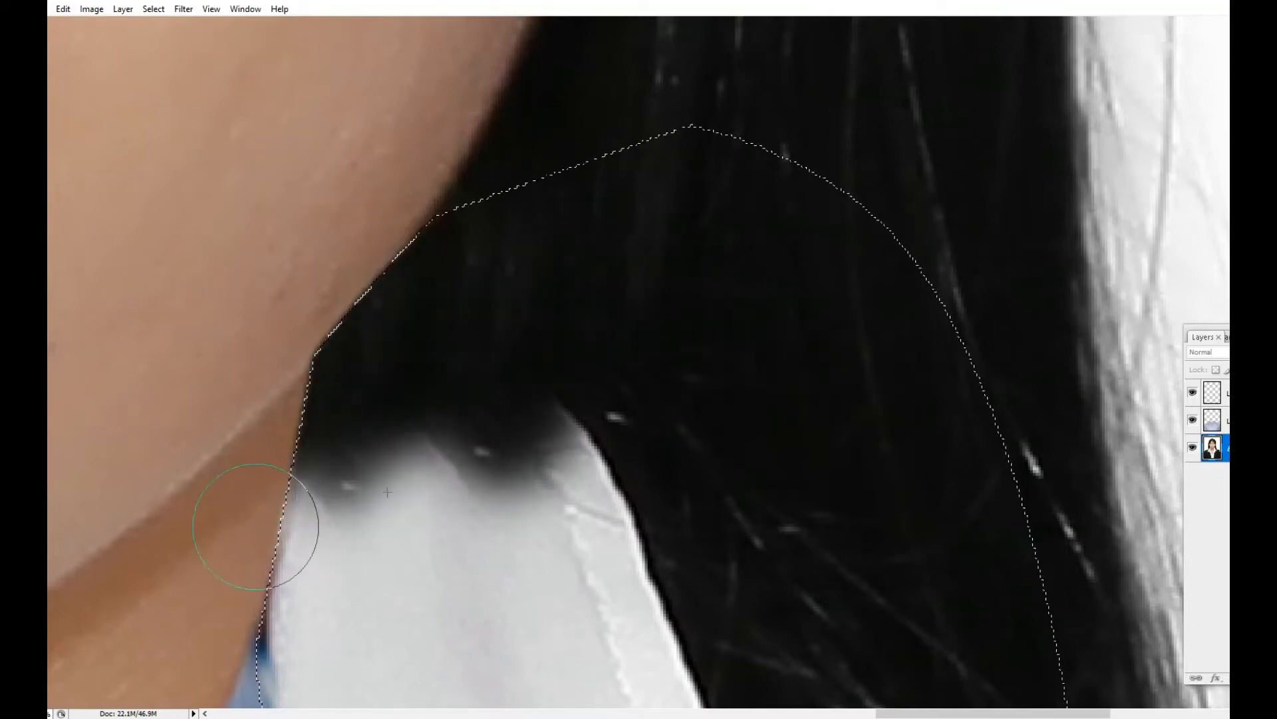
left_click(835, 293, "alt")
mouse_move(624, 323)
left_mouse_down()
mouse_move(564, 495)
mouse_move(636, 678)
mouse_move(625, 585)
left_mouse_up()
left_click_drag(485, 442, 591, 359)
left_click(648, 231, "alt")
left_click_drag(565, 256, 524, 466)
Step: Enlarge the soft brush, clone hair over the rest of the right white collar down to the dress, and deselect
right_click(698, 286)
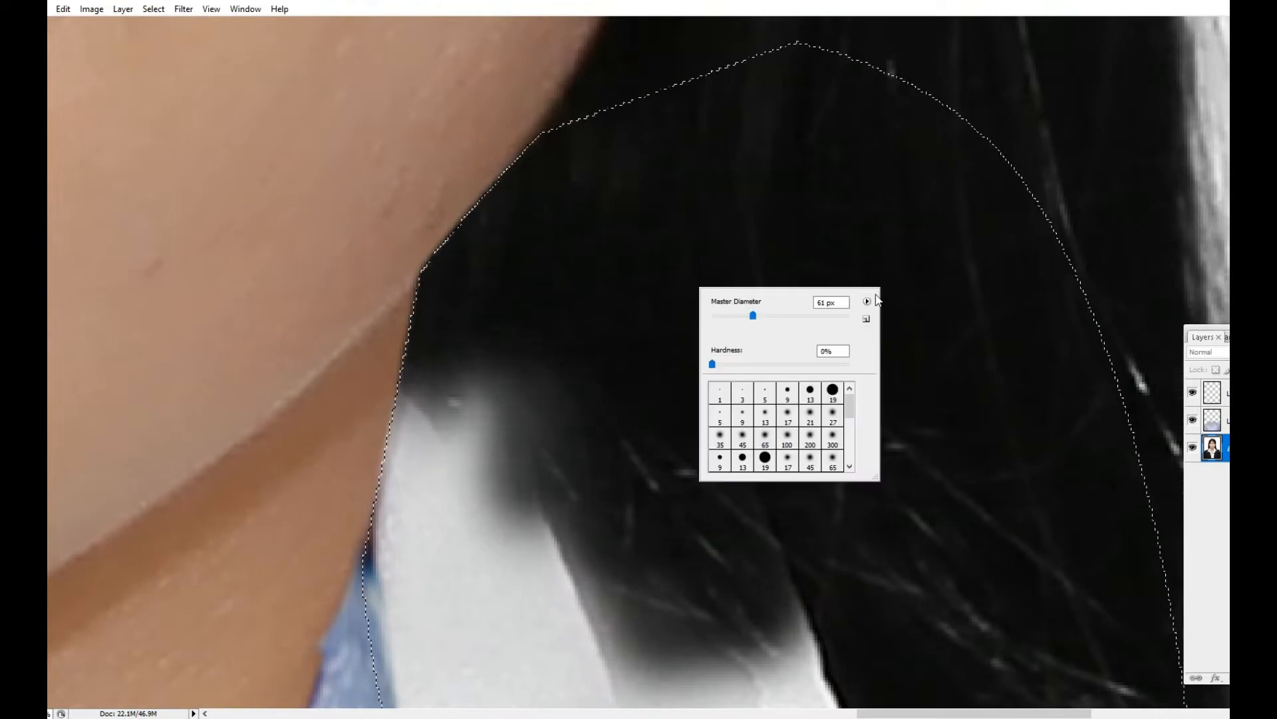
left_click_drag(753, 316, 768, 317)
left_click(741, 230, "alt")
left_click_drag(485, 432, 459, 585)
left_click_drag(510, 496, 496, 260)
left_click(800, 62, "alt")
mouse_move(745, 299)
left_mouse_down()
mouse_move(765, 349)
mouse_move(788, 573)
mouse_move(905, 698)
mouse_move(848, 642)
left_mouse_up()
left_click(765, 94, "alt")
mouse_move(714, 361)
left_mouse_down()
mouse_move(725, 598)
mouse_move(586, 579)
mouse_move(630, 408)
mouse_move(533, 540)
mouse_move(632, 199)
mouse_move(571, 251)
mouse_move(432, 432)
mouse_move(472, 518)
left_mouse_up()
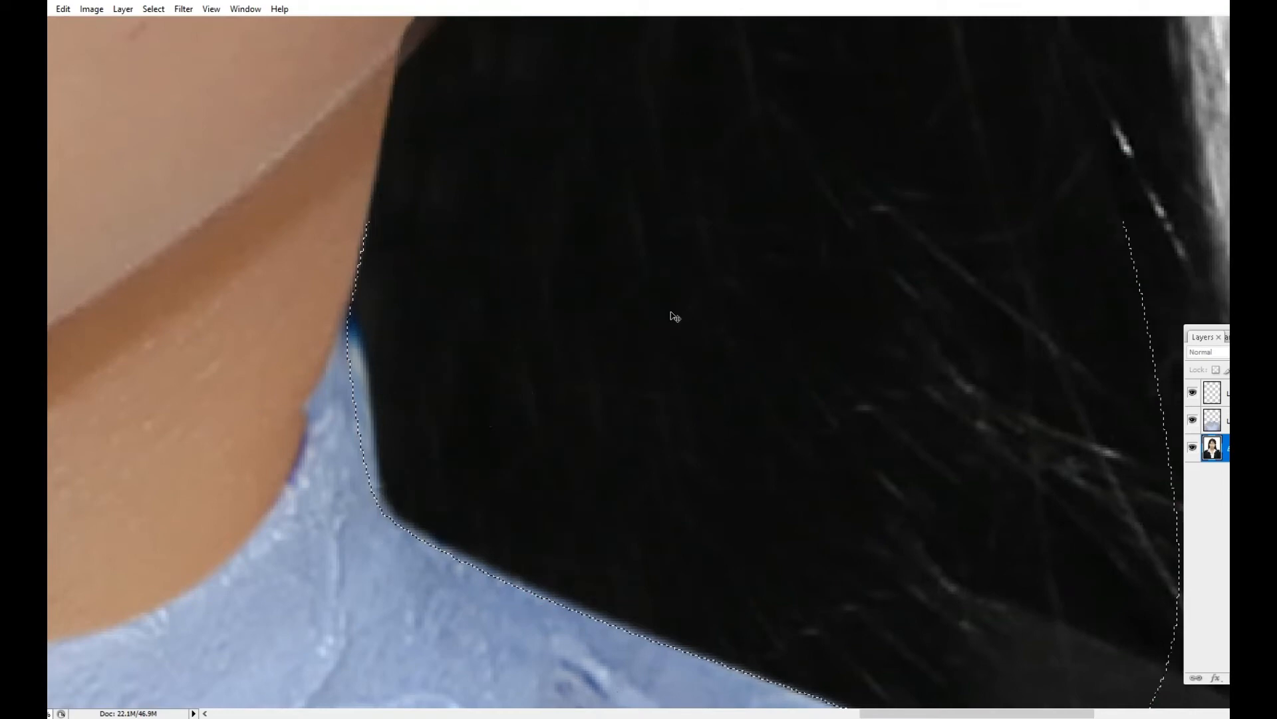
key("ctrl+d")
Step: Inspect the retouched hair and dress neckline at full view and close up
key("ctrl+minus")
key("ctrl+minus")
key("ctrl+minus")
key("ctrl+minus")
key("ctrl+minus")
key("ctrl+minus")
key("ctrl+minus")
key("ctrl+minus")
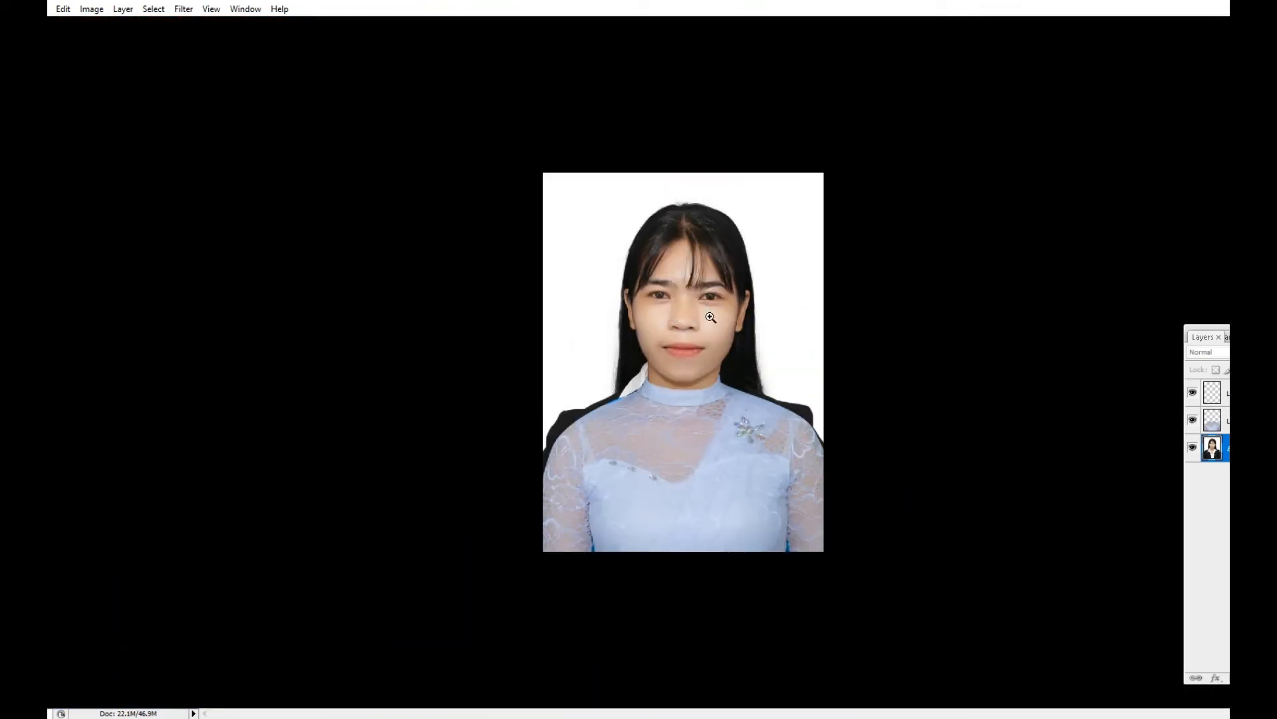
left_click_drag(700, 299, 815, 451)
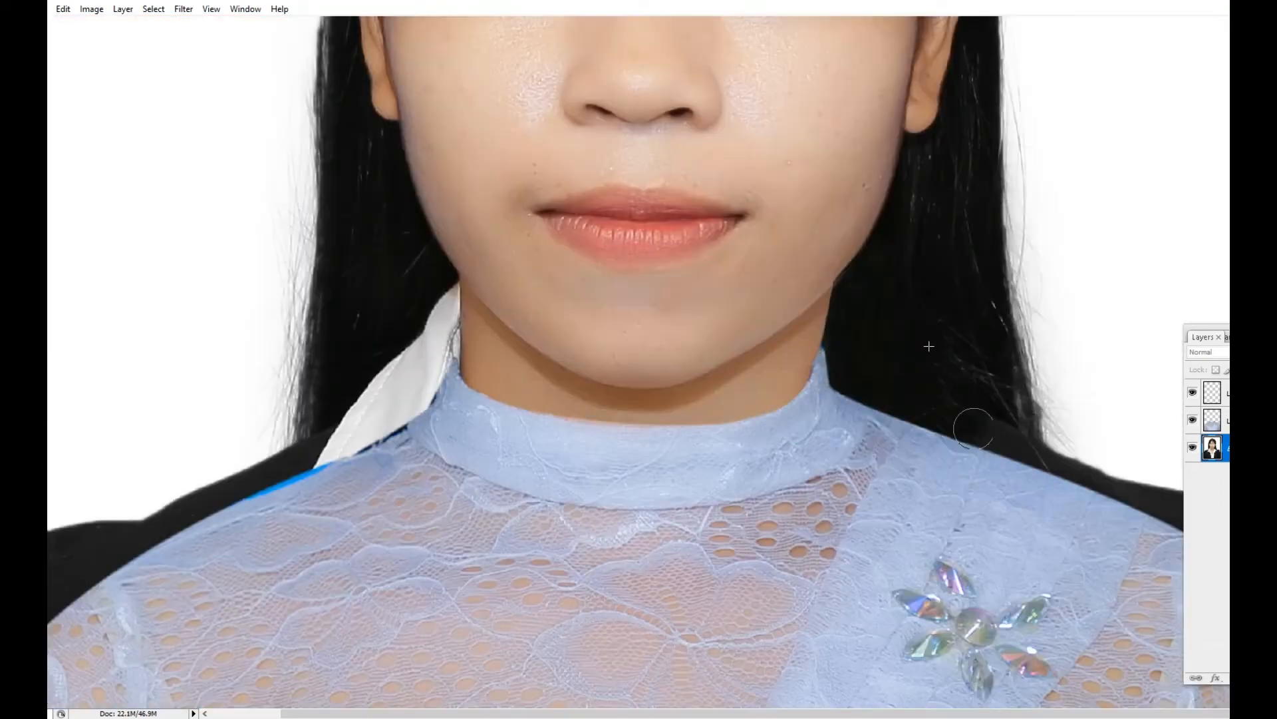
key("ctrl+minus")
key("ctrl+minus")
key("ctrl+minus")
key("ctrl+minus")
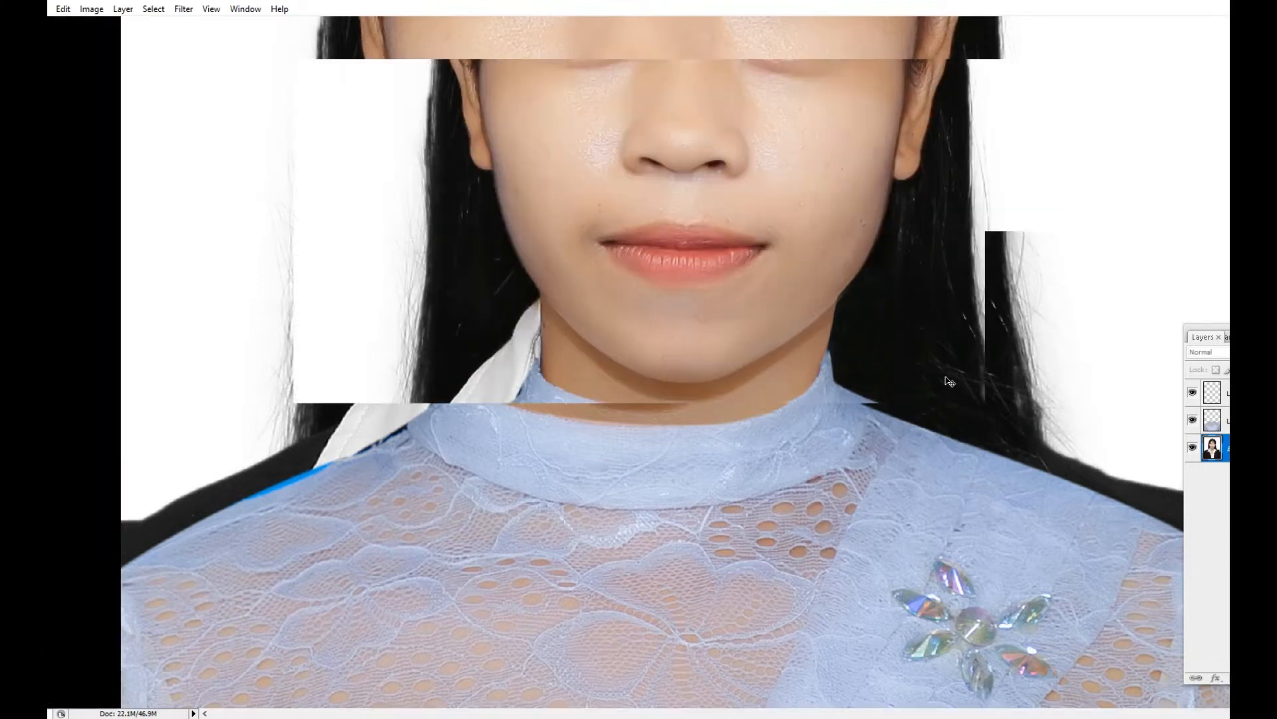
key("ctrl+plus")
key("ctrl+plus")
left_click_drag(637, 358, 637, 312)
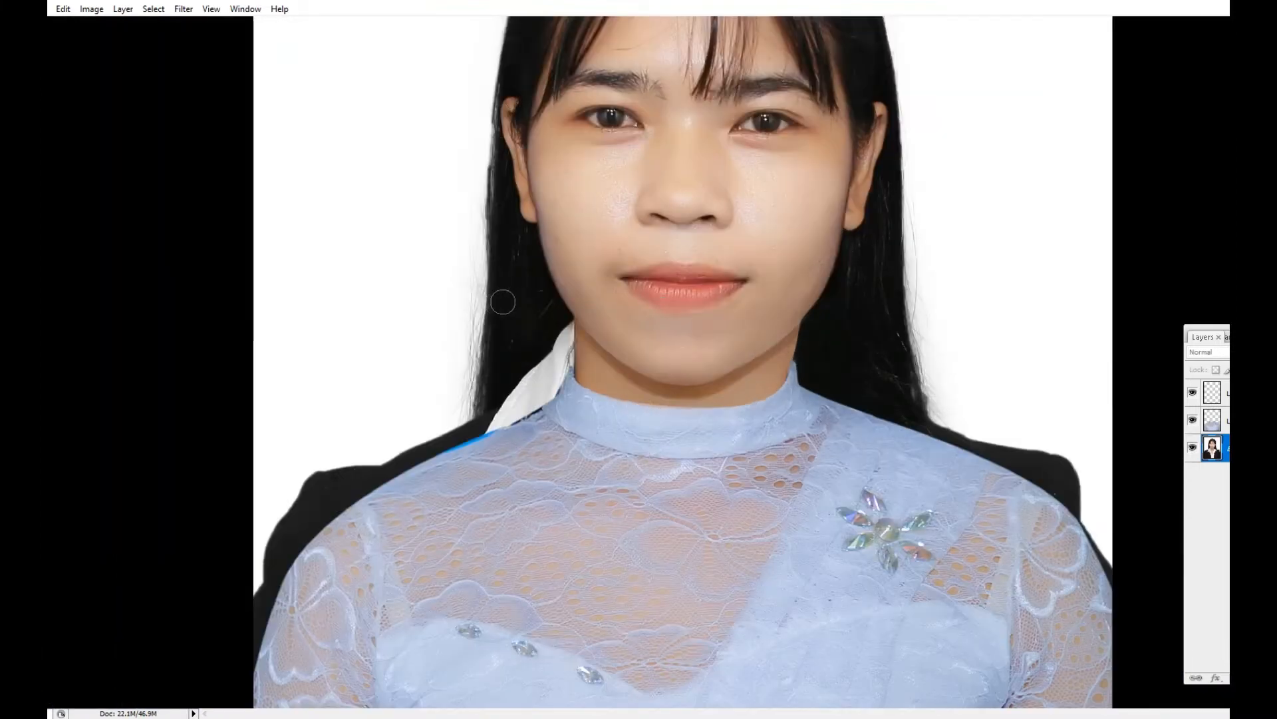
Step: Trace a Pen path down the left edge of the neck and across the dress's left shoulder
left_click_drag(530, 263, 606, 411)
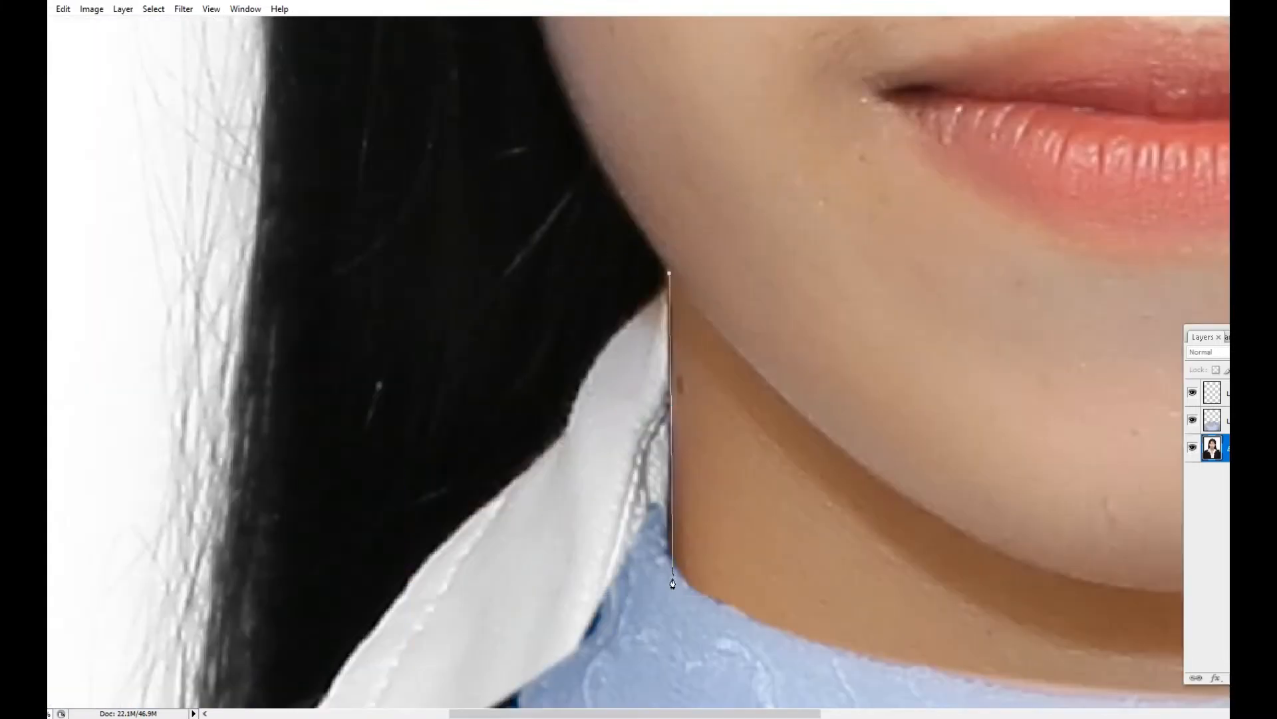
left_click_drag(632, 698, 723, 76)
left_click_drag(322, 333, 390, 288)
key("f")
key("f")
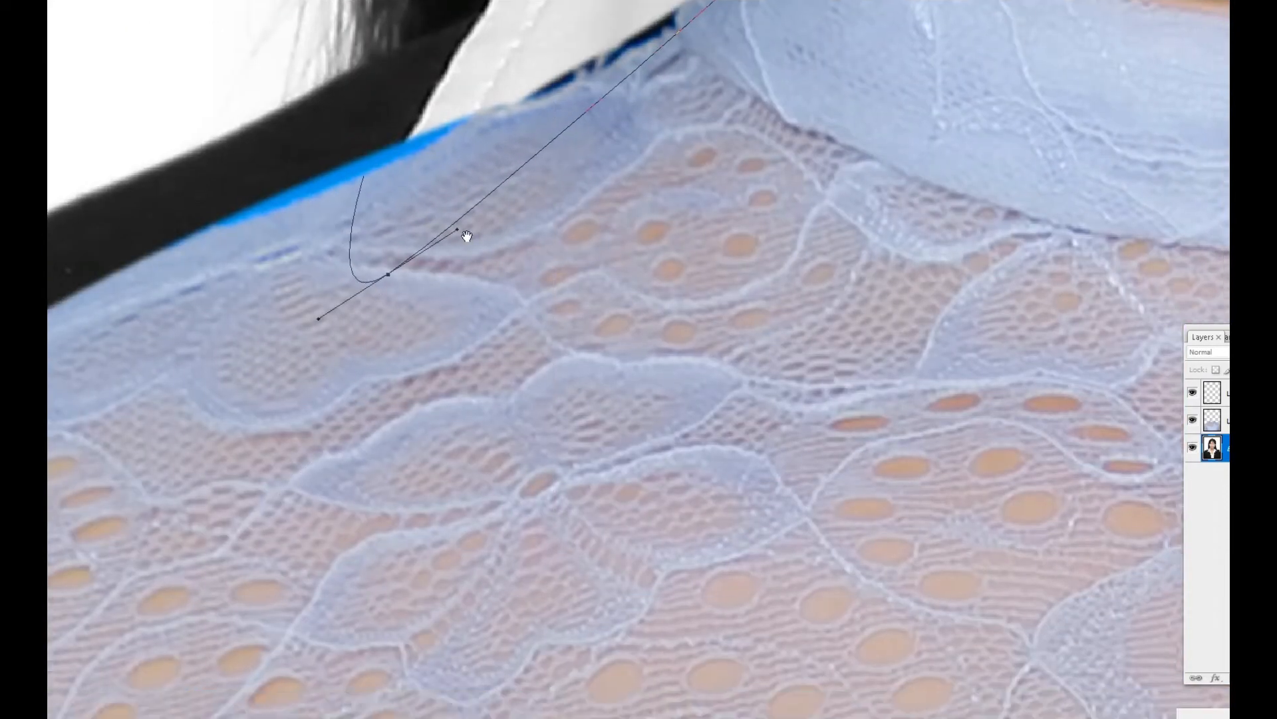
left_click_drag(465, 234, 566, 610)
left_click_drag(397, 316, 399, 307)
Step: Extend the path up along the outer edge of the left-hand hair and convert it to a feathered selection
left_click_drag(493, 5, 450, 303)
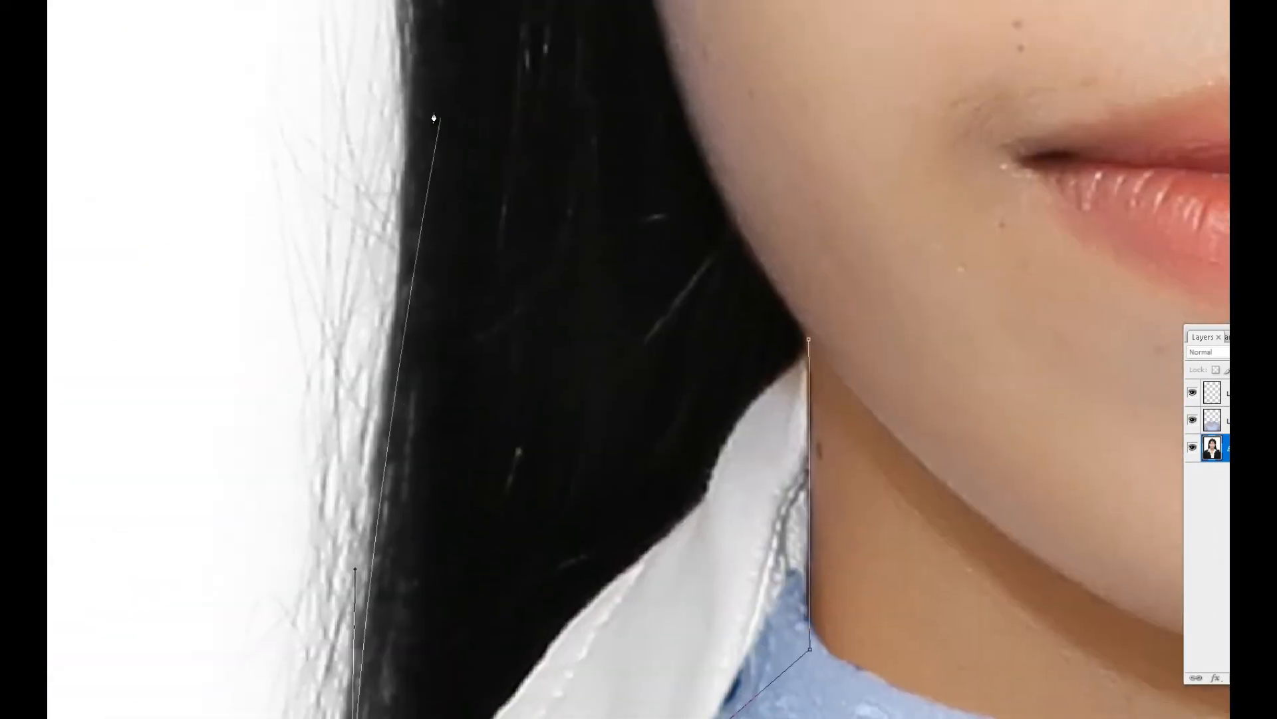
left_click(414, 75)
key("ctrl+Return")
key("ctrl+alt+d")
key("Return")
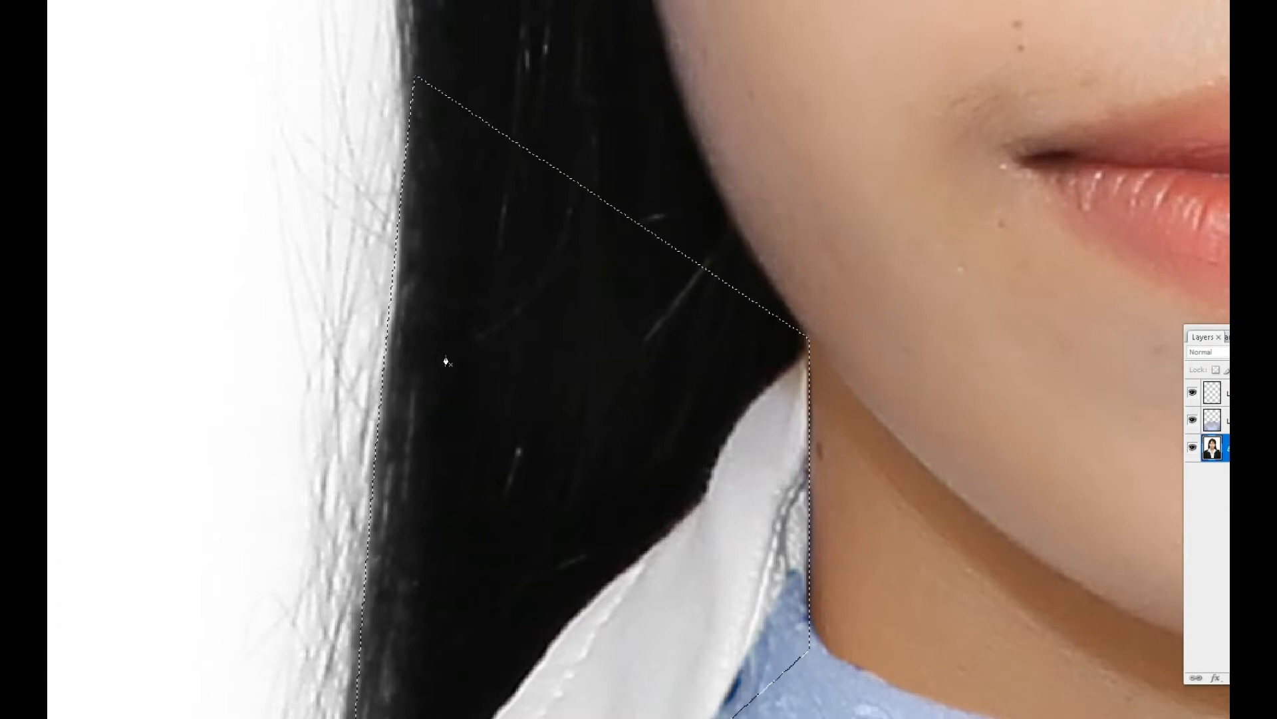
Step: Clone dark hair over the upper part of the white shirt collar left of the neck
key("s")
left_click(586, 314, "alt")
mouse_move(781, 373)
left_mouse_down()
mouse_move(810, 405)
mouse_move(747, 513)
mouse_move(739, 419)
mouse_move(688, 440)
mouse_move(603, 515)
mouse_move(686, 416)
left_mouse_up()
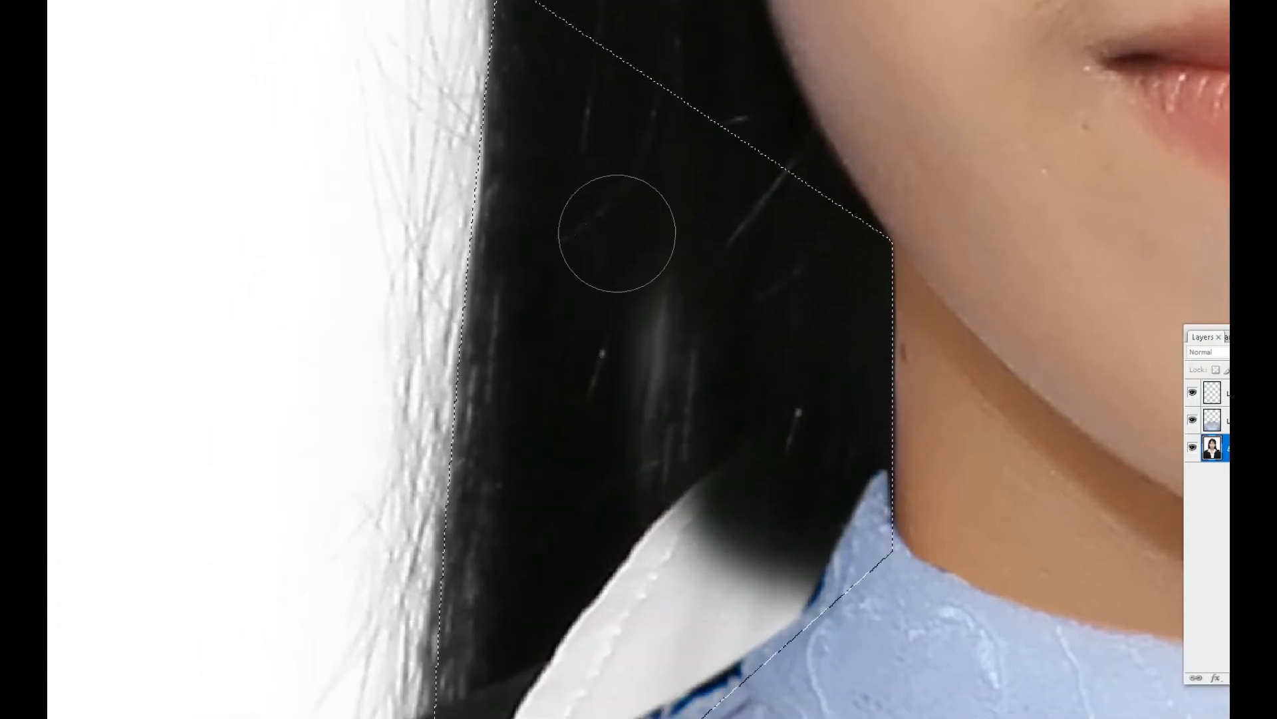
mouse_move(613, 228)
left_mouse_down()
mouse_move(652, 271)
mouse_move(658, 409)
mouse_move(677, 443)
mouse_move(697, 412)
mouse_move(583, 394)
mouse_move(619, 542)
left_mouse_up()
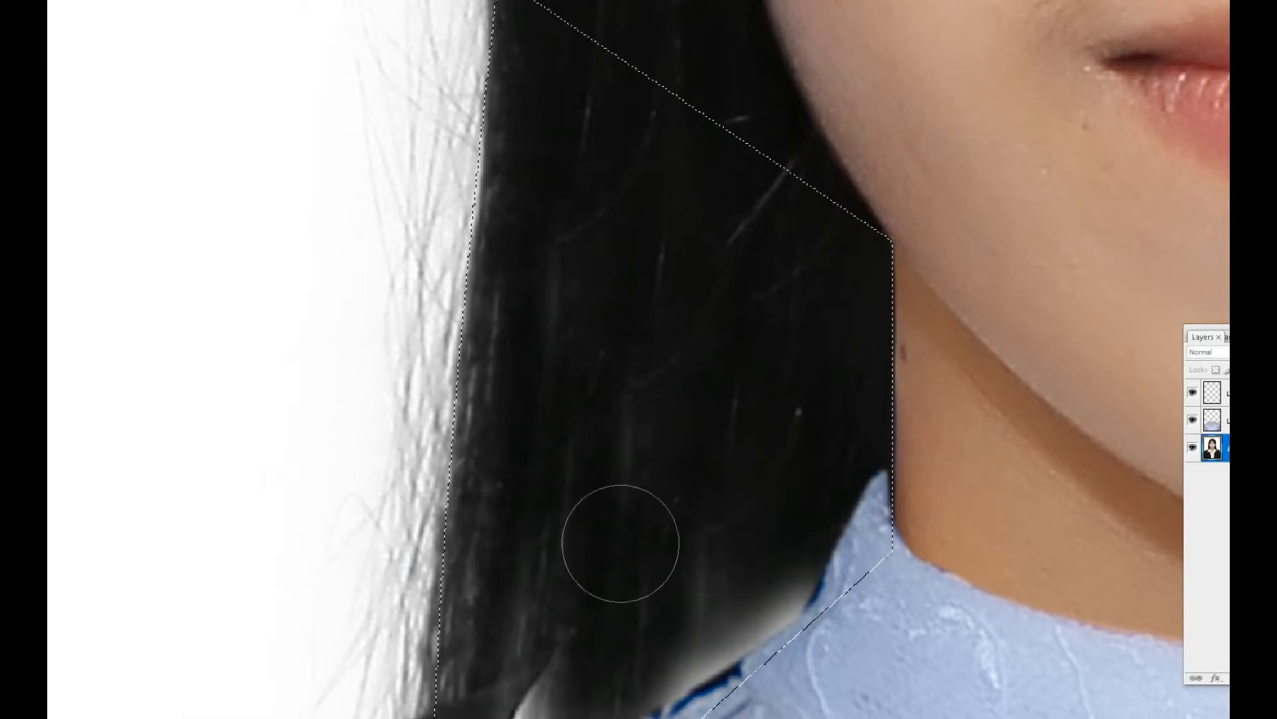
Step: Clone hair over the remaining left white collar down to the dress's shoulder edge
scroll(694, 297, "down", 1)
scroll(599, 333, "down", 5)
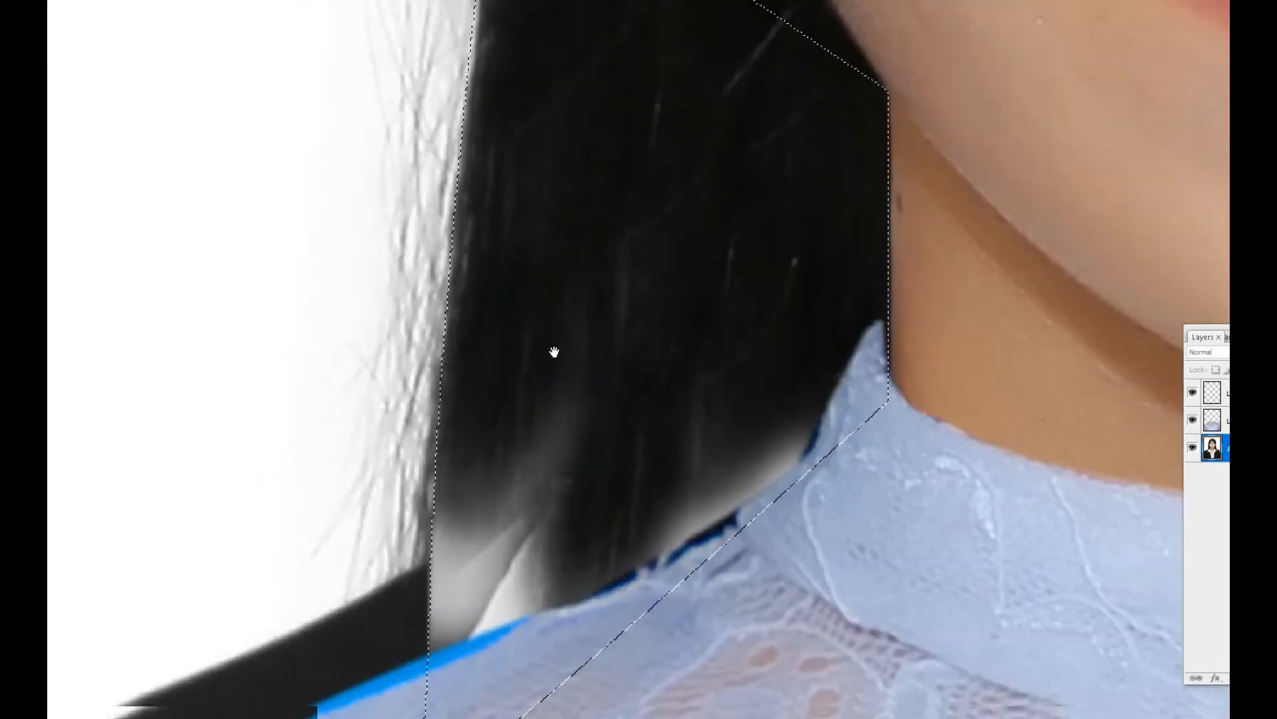
mouse_move(585, 379)
left_mouse_down()
mouse_move(539, 339)
mouse_move(567, 473)
left_mouse_up()
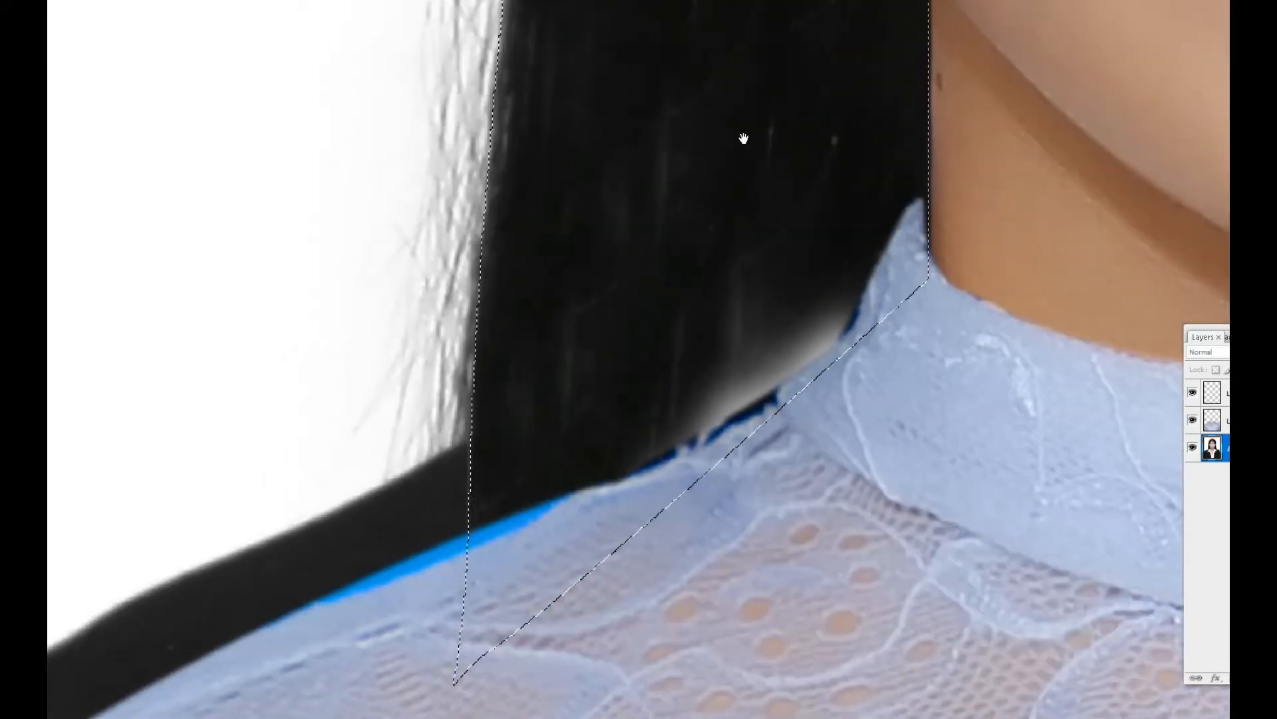
left_click_drag(744, 137, 663, 214)
left_click(728, 232, "alt")
left_click_drag(713, 425, 697, 489)
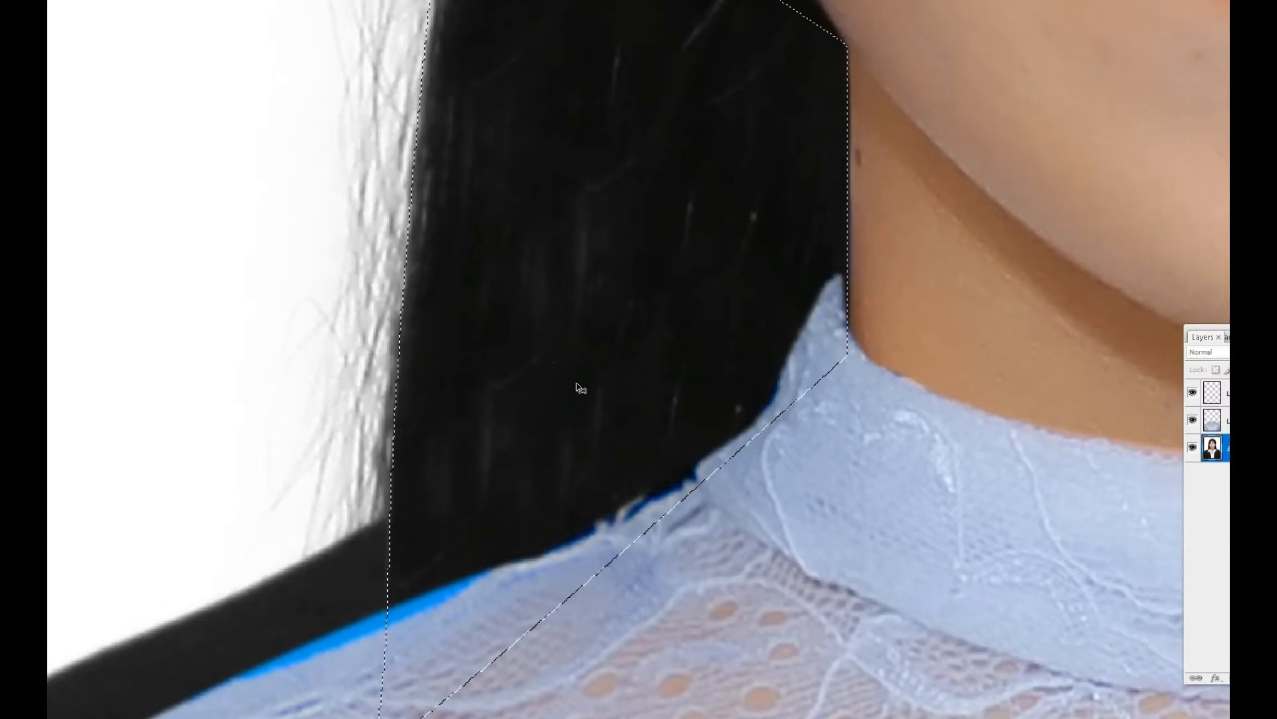
Step: Warp the pointed left tip of the dress collar upward so that it fits against the edge of the neck
key("ctrl+0")
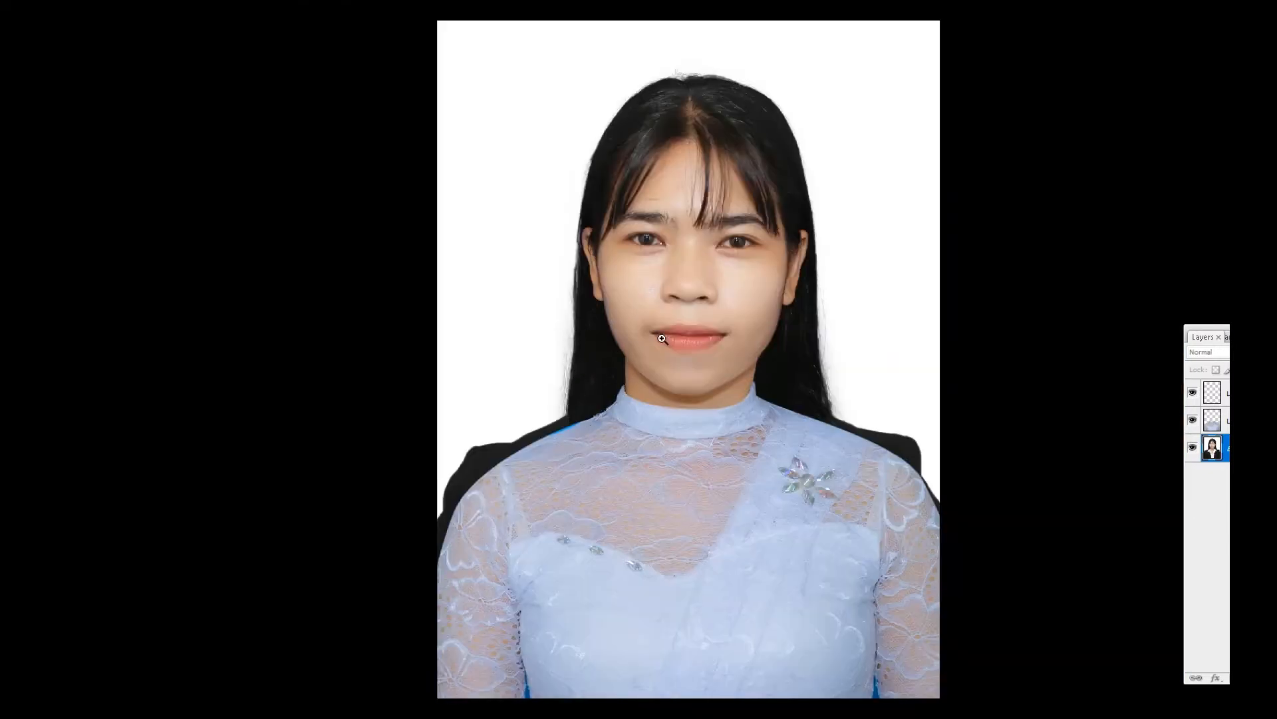
left_click_drag(662, 338, 554, 486)
left_click_drag(616, 408, 639, 490)
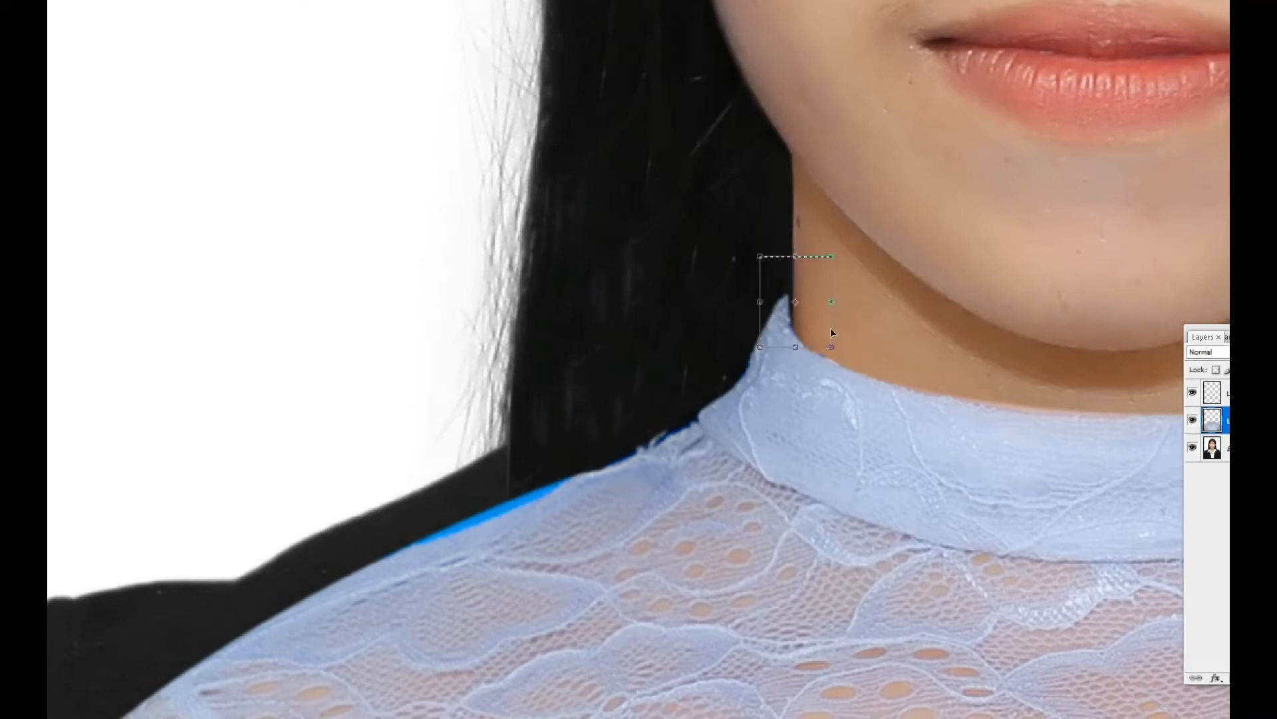
right_click(830, 332)
left_click(876, 418)
left_click_drag(798, 266, 807, 251)
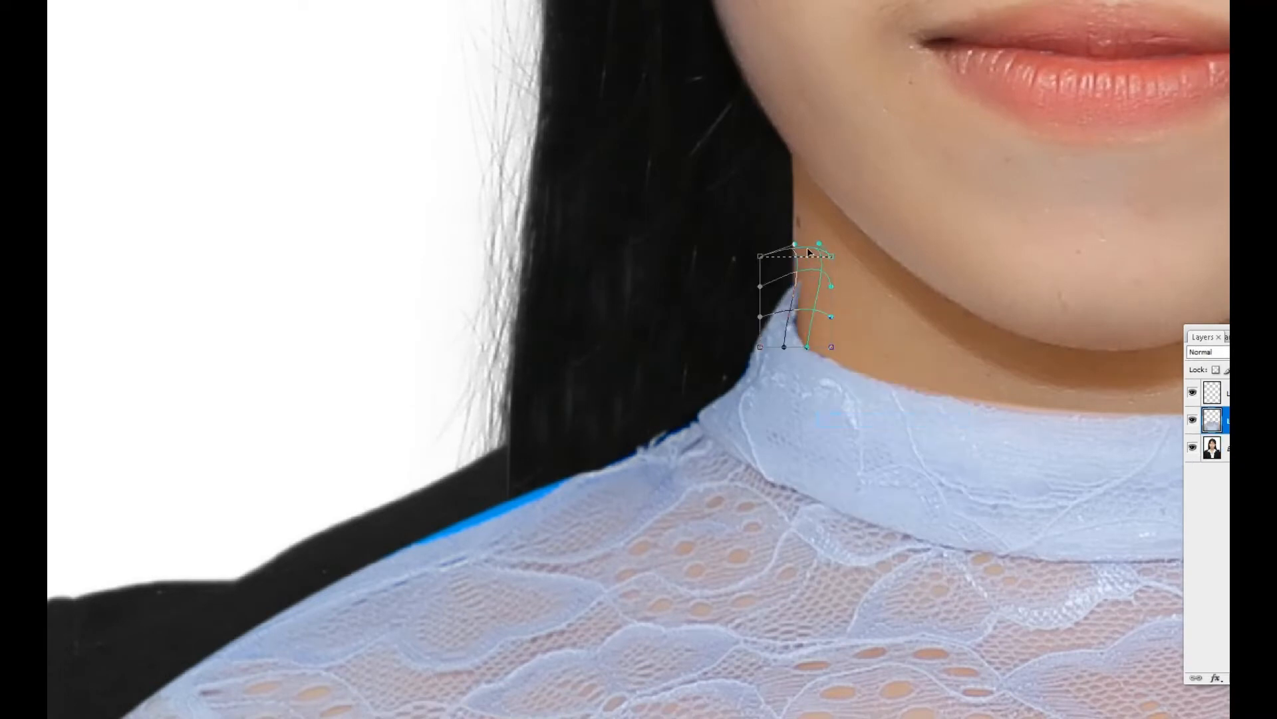
key("Return")
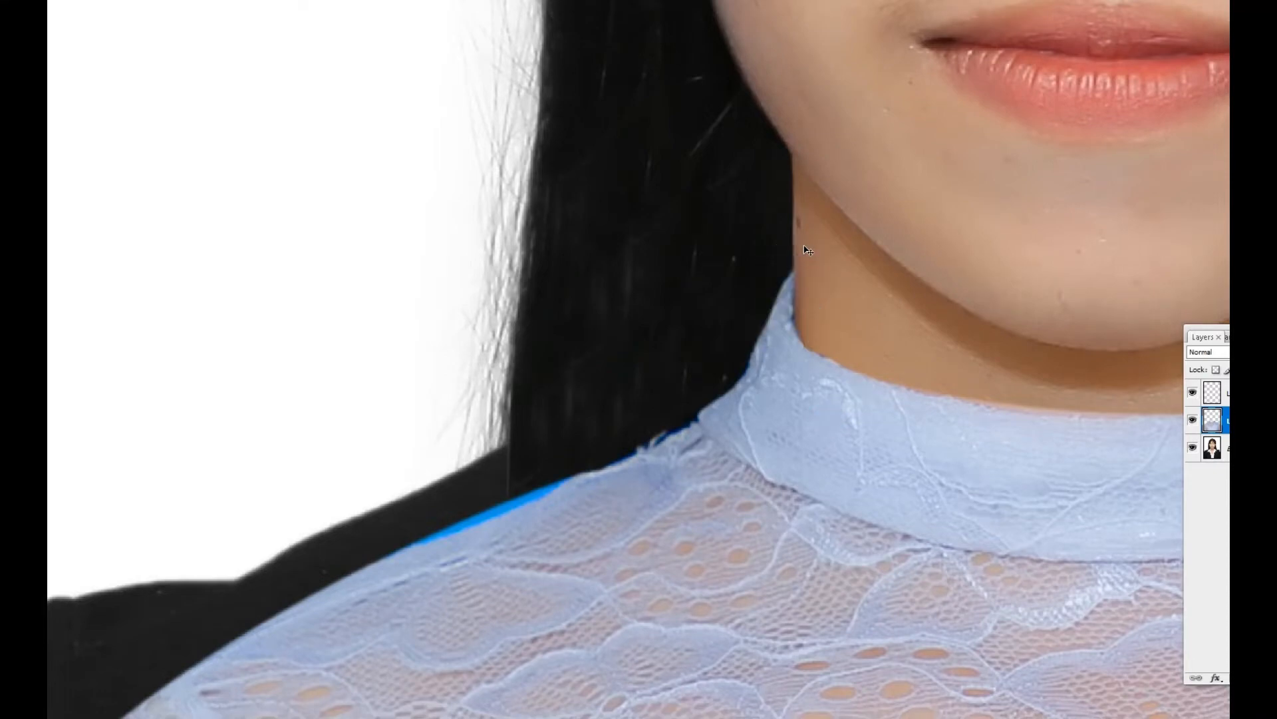
Step: Trace a closed Pen path down the outer edge of the right-hand hair, across the dress's shoulder and around the background
key("ctrl+minus")
key("ctrl+minus")
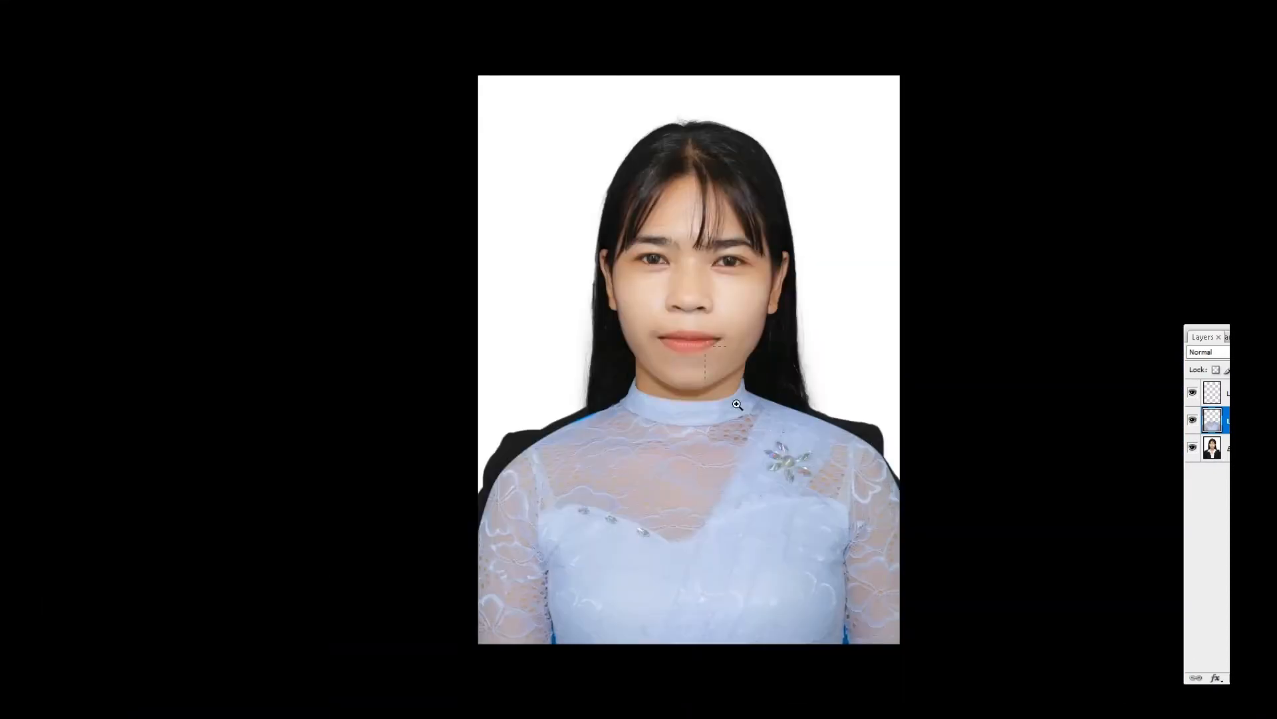
left_click_drag(737, 404, 758, 546)
left_click_drag(857, 27, 854, 272)
key("p")
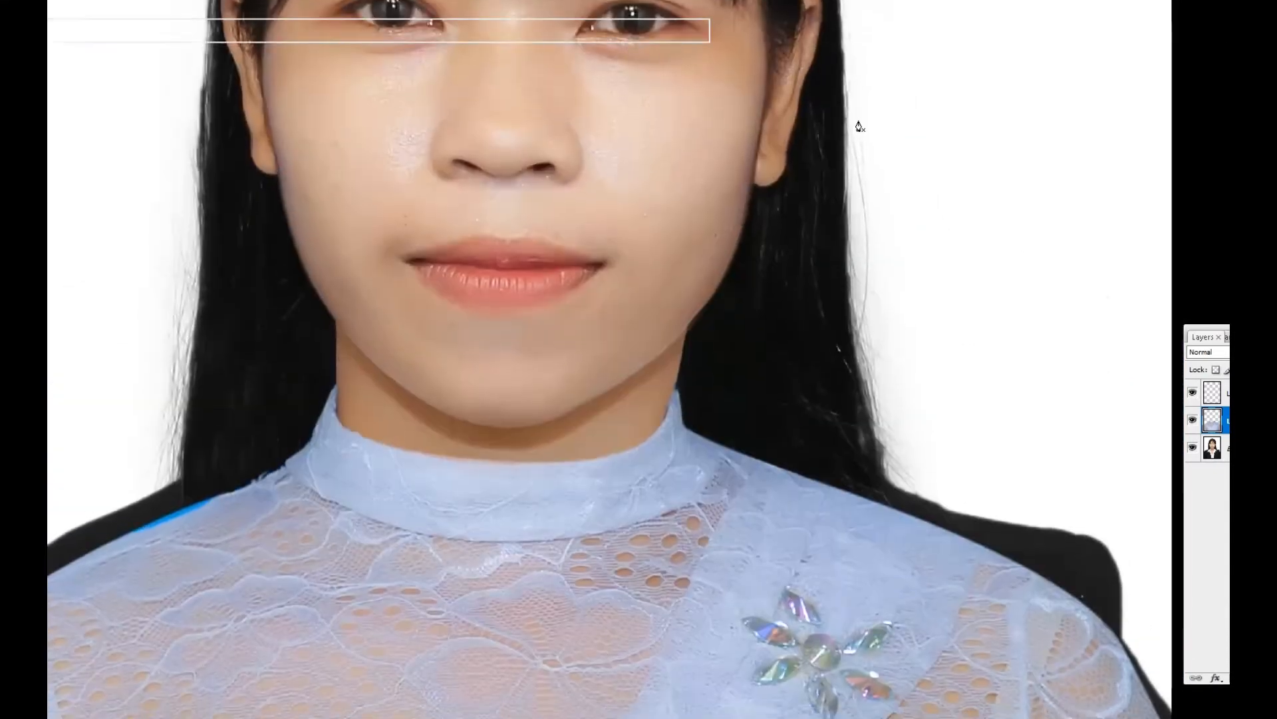
left_click_drag(858, 120, 854, 372)
left_click_drag(997, 625, 685, 535)
left_click_drag(795, 684, 855, 718)
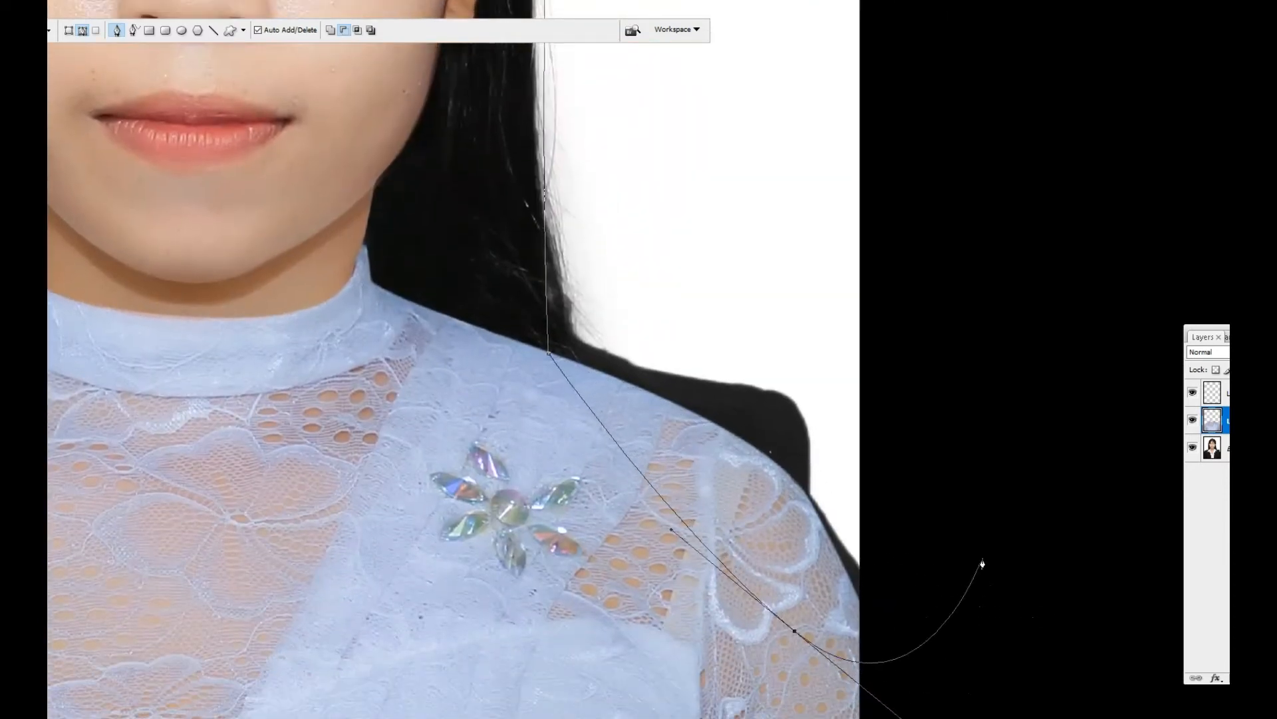
left_click_drag(1014, 484, 1001, 250)
left_click_drag(912, 108, 958, 219)
left_click_drag(898, 97, 849, 56)
left_click(822, 50)
Step: Convert the path beside the right-hand hair to a feathered selection
key("ctrl+Return")
key("ctrl+alt+d")
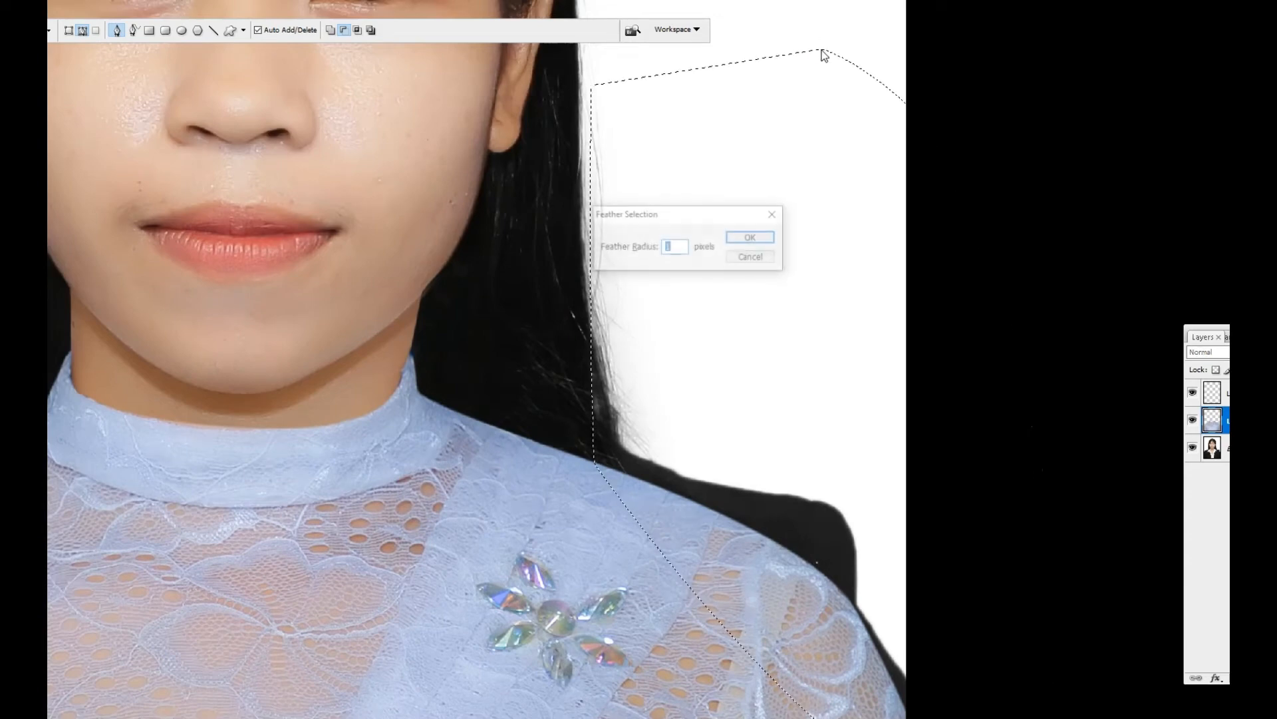
key("Return")
Step: On the portrait layer, clone white background over the right-hand black suit shoulder and stray hair with a 401-pixel brush, and deselect
left_click(1226, 447)
key("s")
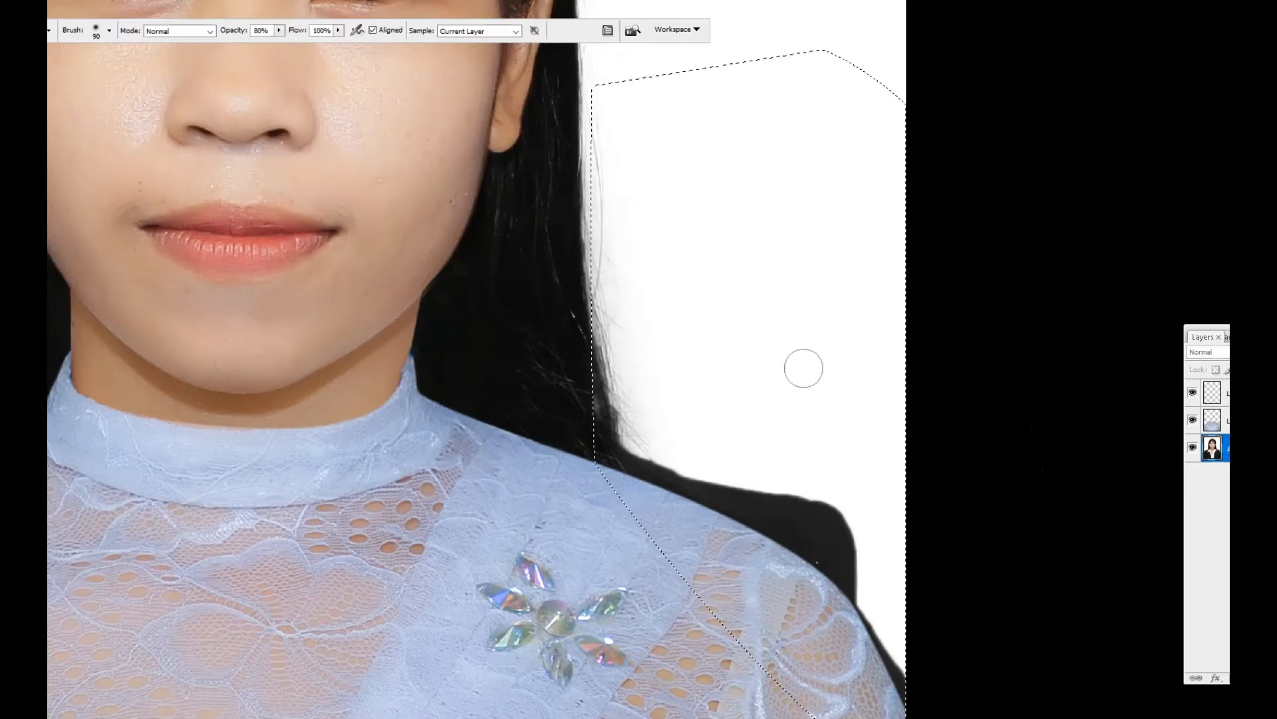
right_click(684, 322)
left_click(826, 353)
left_click(778, 224, "alt")
mouse_move(708, 260)
left_mouse_down()
mouse_move(659, 422)
mouse_move(733, 370)
mouse_move(679, 392)
mouse_move(825, 706)
left_mouse_up()
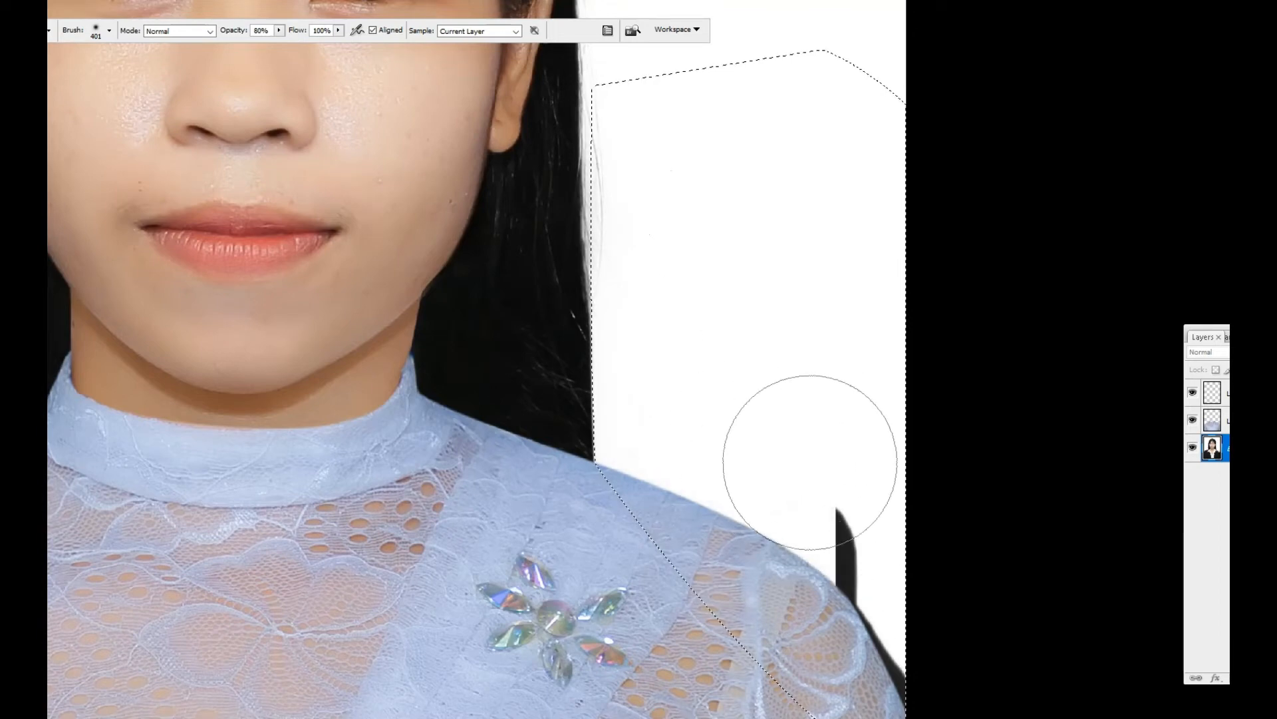
left_click(751, 358, "alt")
left_click_drag(858, 537, 913, 687)
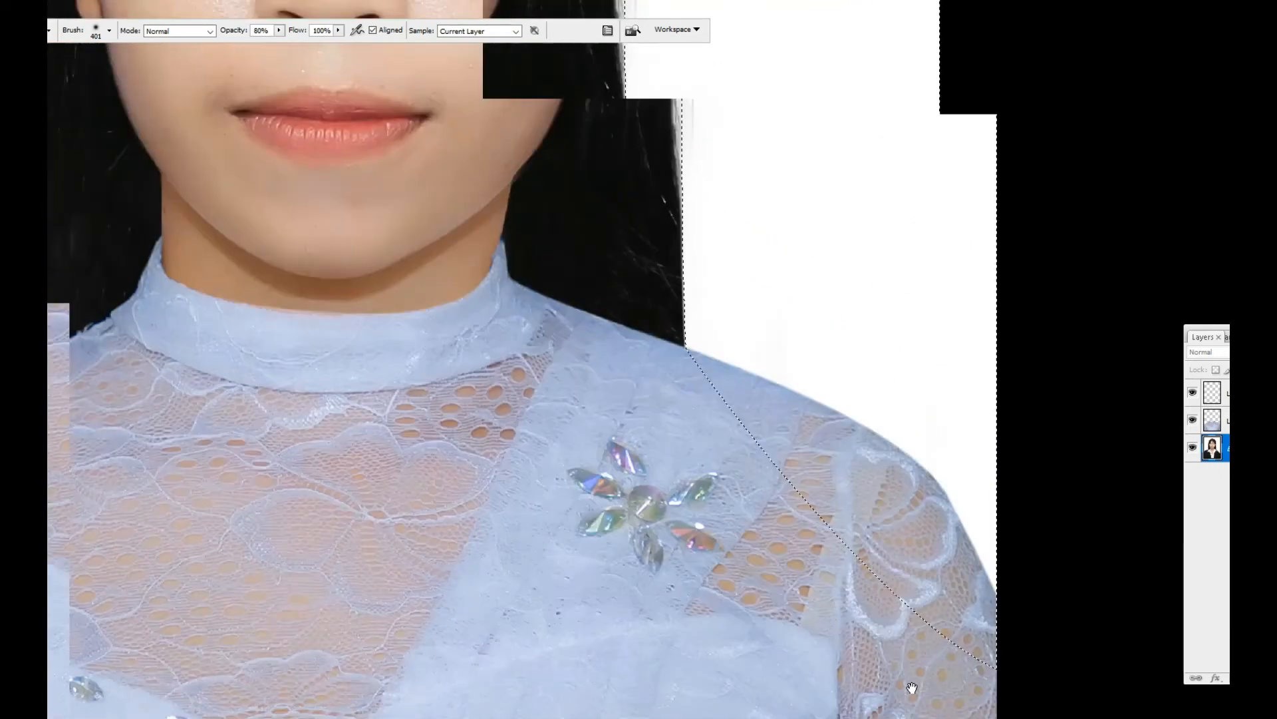
left_click_drag(638, 193, 772, 366)
key("ctrl+d")
Step: Trace a closed Pen path along the outer edge of the left-hand hair, through the dress's shoulder and around the background
key("ctrl+minus")
key("ctrl+minus")
key("ctrl+minus")
key("ctrl+minus")
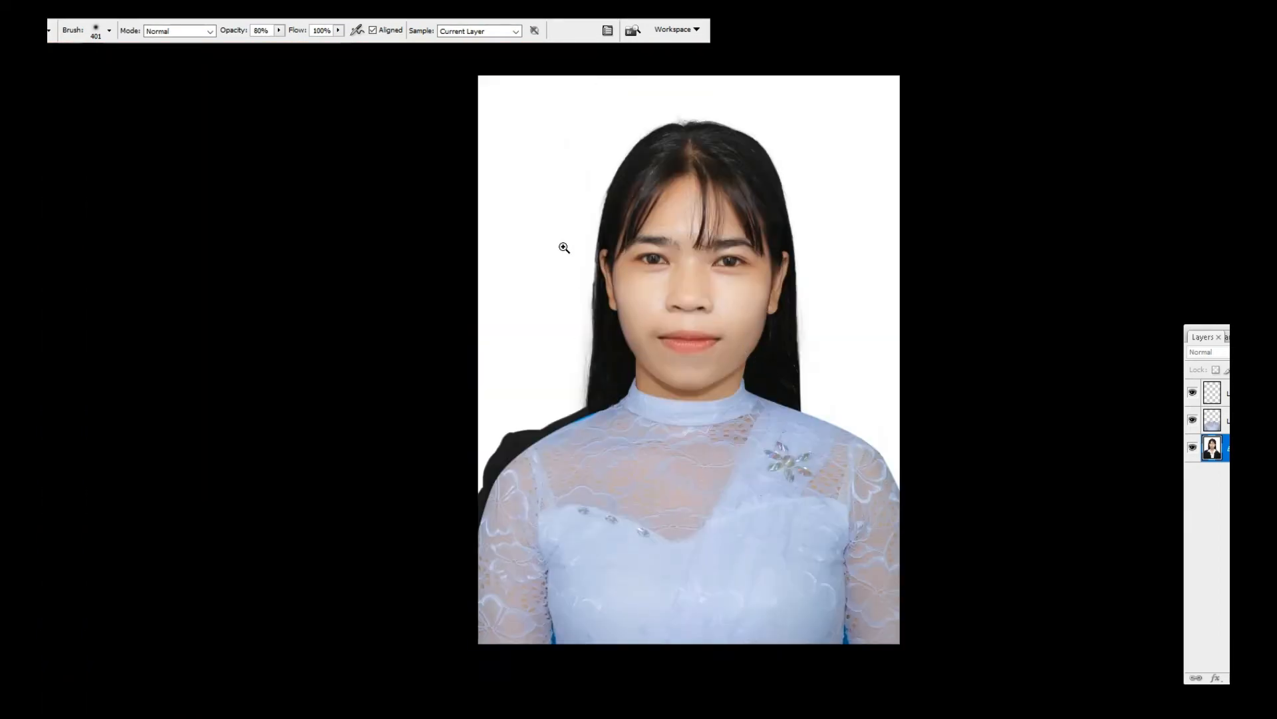
left_click_drag(564, 248, 503, 449)
key("p")
left_click_drag(803, 713, 804, 676)
left_click_drag(786, 576, 1028, 30)
left_click_drag(655, 669, 503, 90)
left_click_drag(498, 7, 422, 507)
left_click_drag(427, 394, 589, 1)
left_click(817, 27)
Step: Convert the left-hand path to a selection feathered by 2 pixels
key("ctrl+Return")
key("ctrl+alt+d")
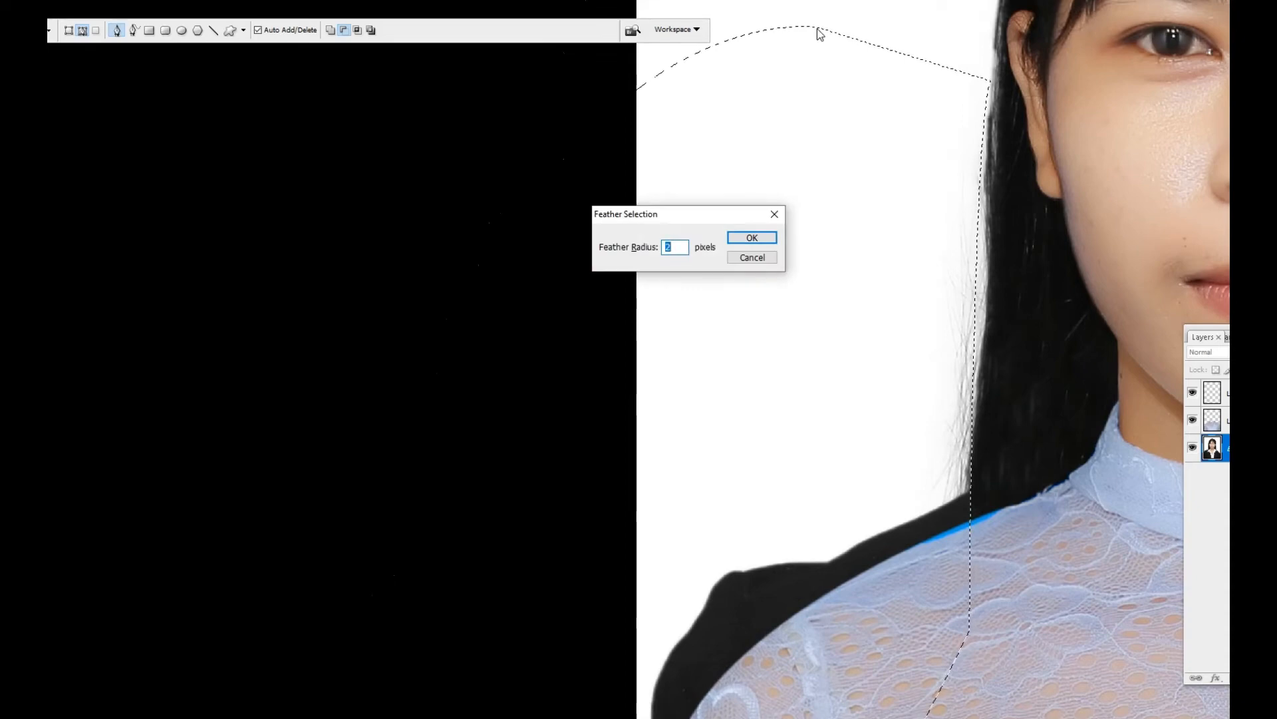
key("Return")
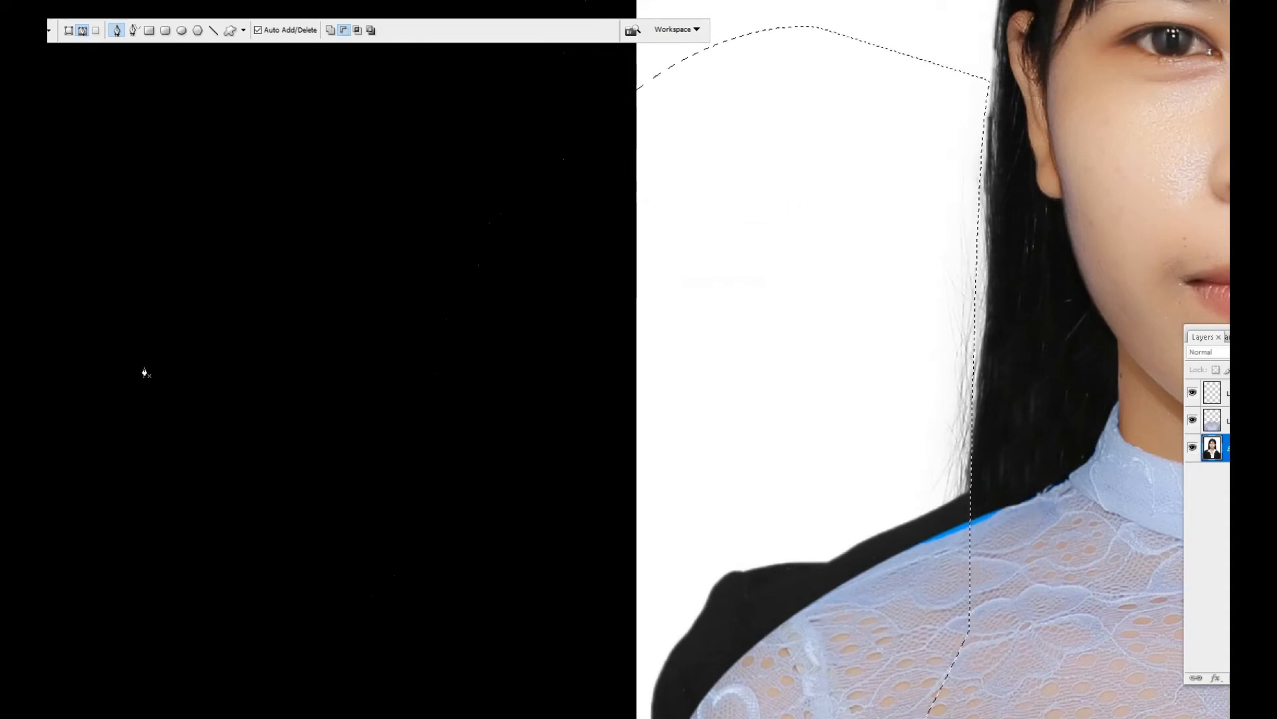
Step: Set the foreground color to white (ffffff), fill the background beside the left-hand hair over the black suit shoulder, and deselect
left_click(27, 459)
left_click(698, 315)
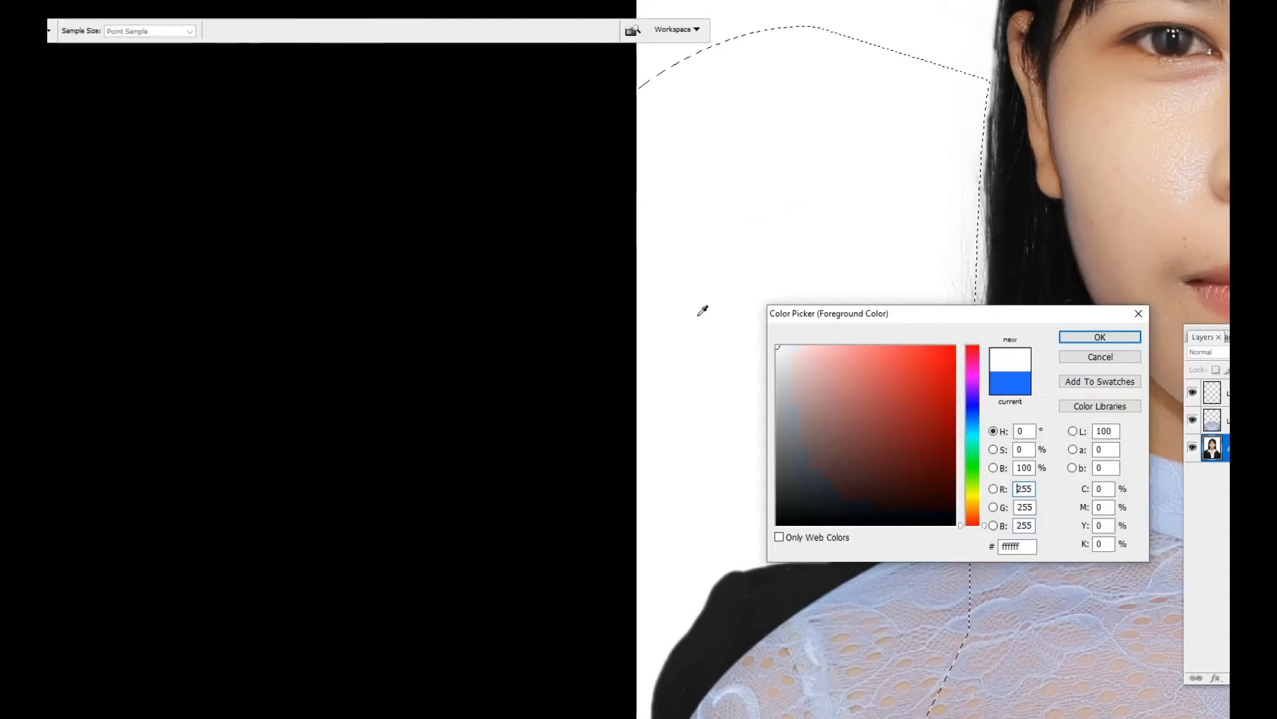
key("Return")
key("alt+BackSpace")
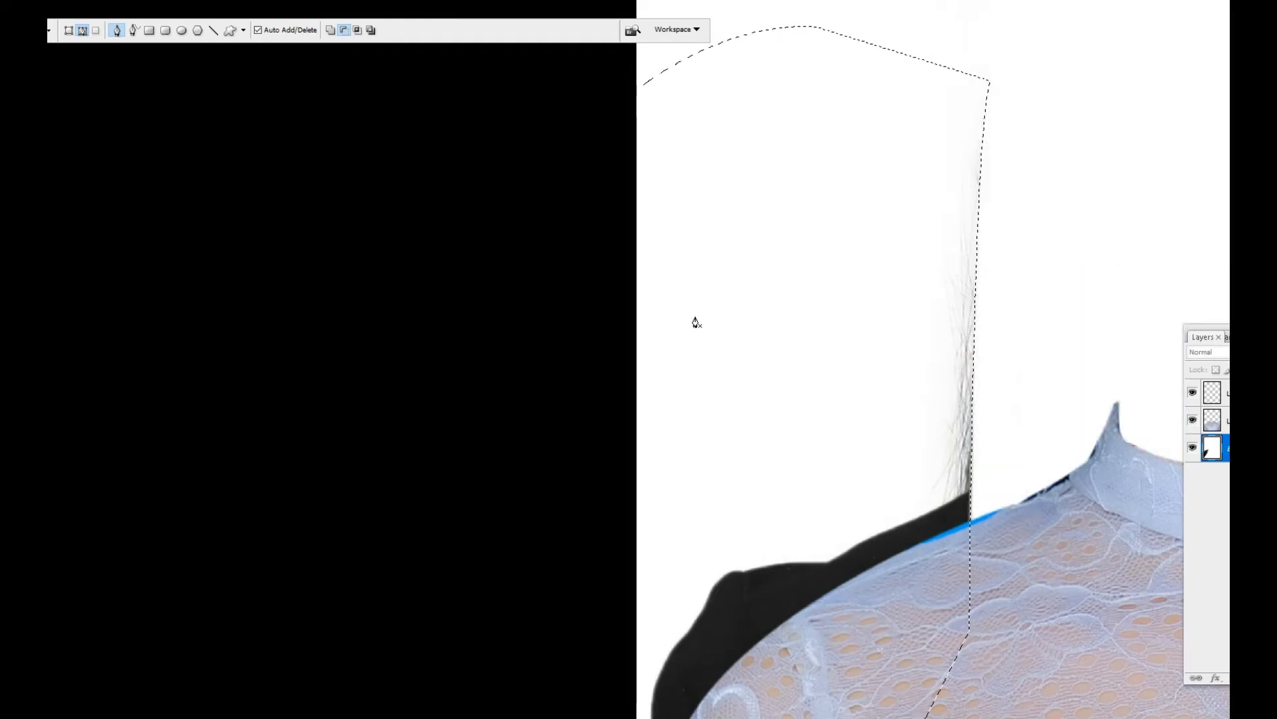
key("ctrl+z")
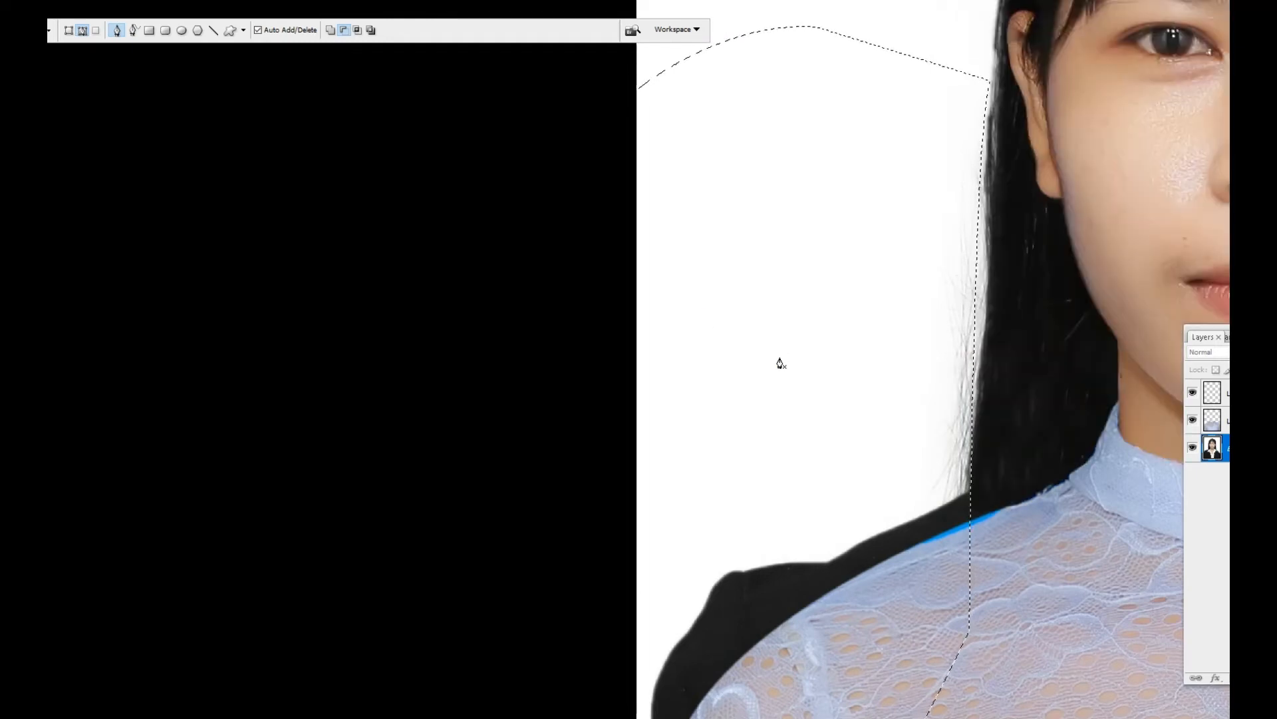
key("alt+BackSpace")
key("ctrl+d")
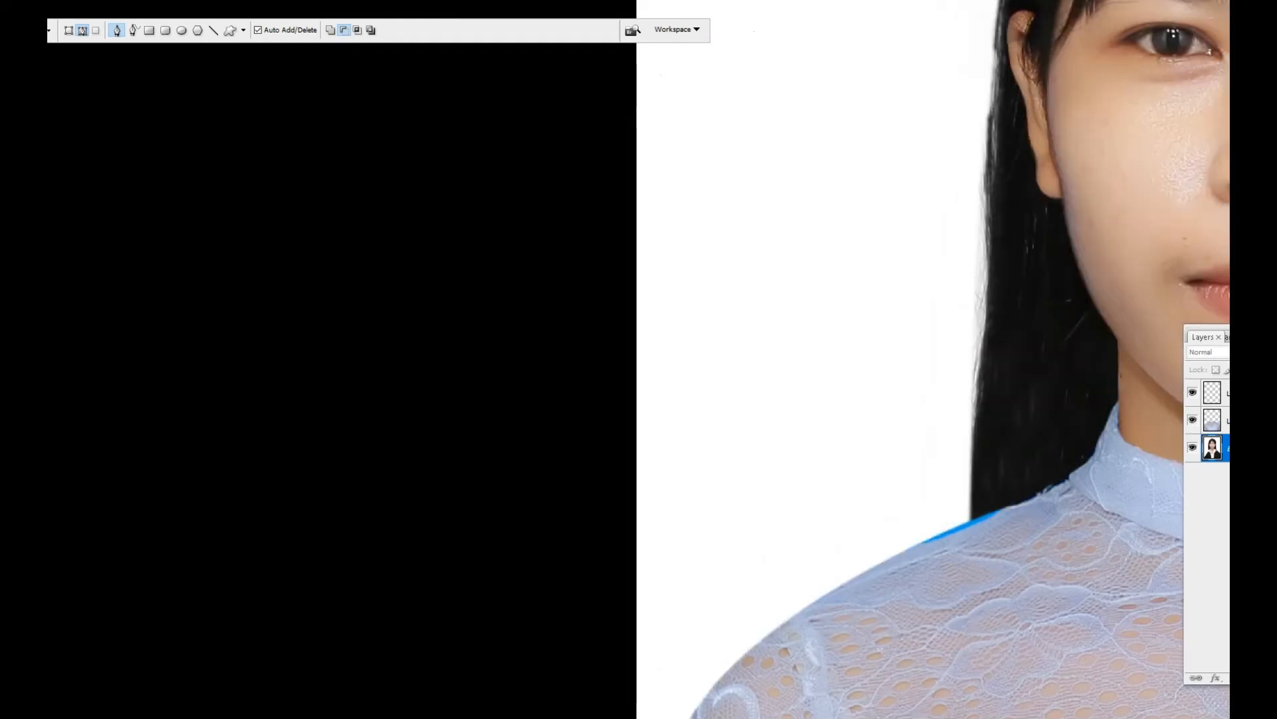
Step: Merge the portrait, dress and remaining layer into a single layer
left_click_drag(959, 513, 730, 466)
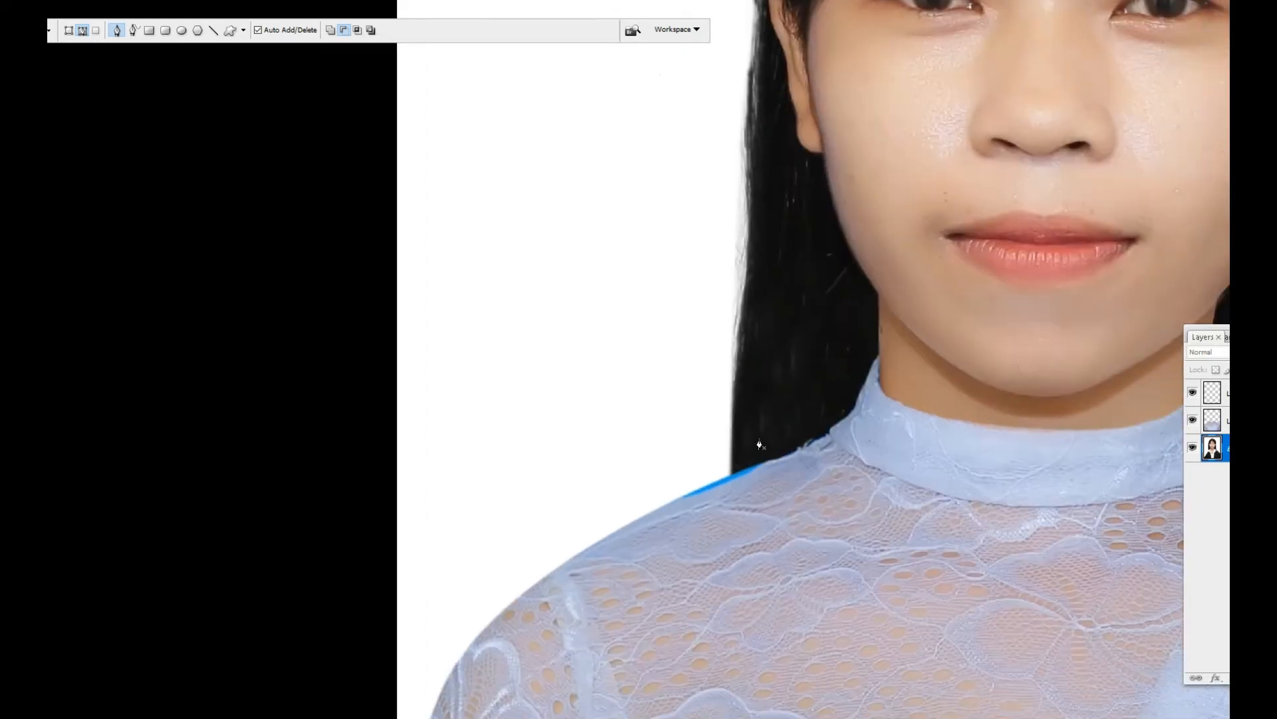
key("s")
key("ctrl+minus")
key("ctrl+minus")
key("ctrl+minus")
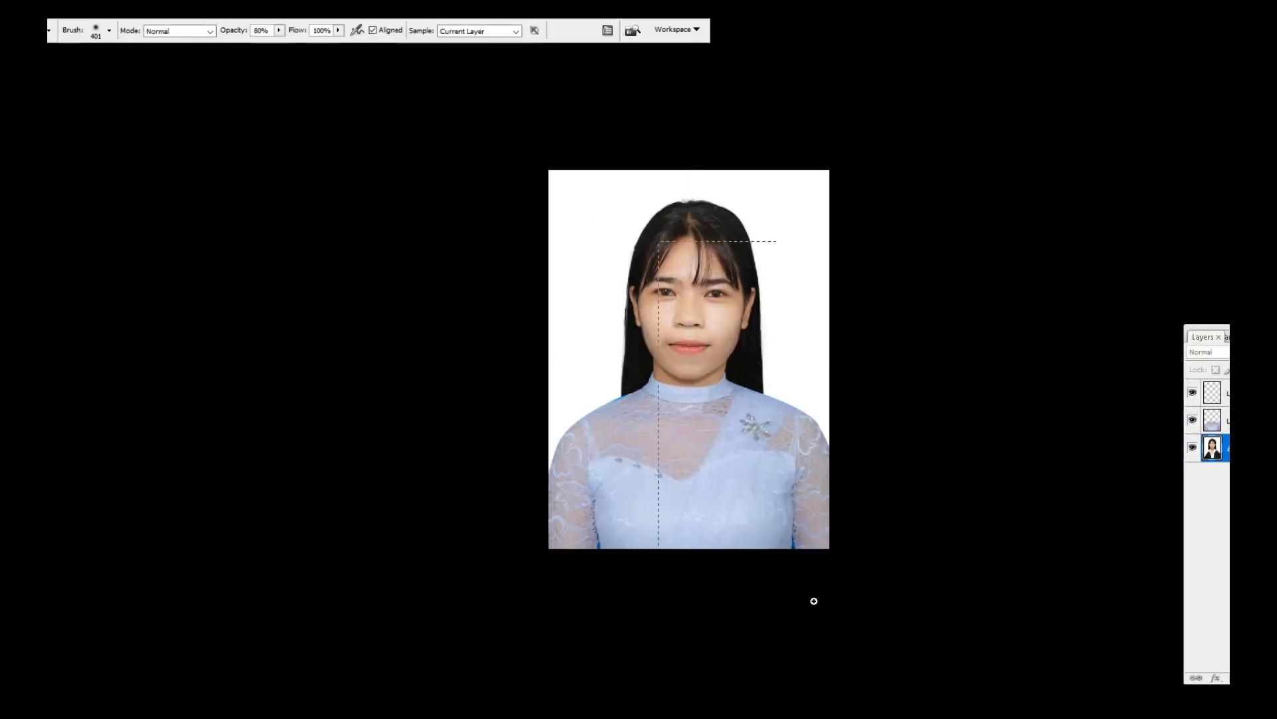
key("ctrl+plus")
key("ctrl+plus")
key("ctrl+shift+e")
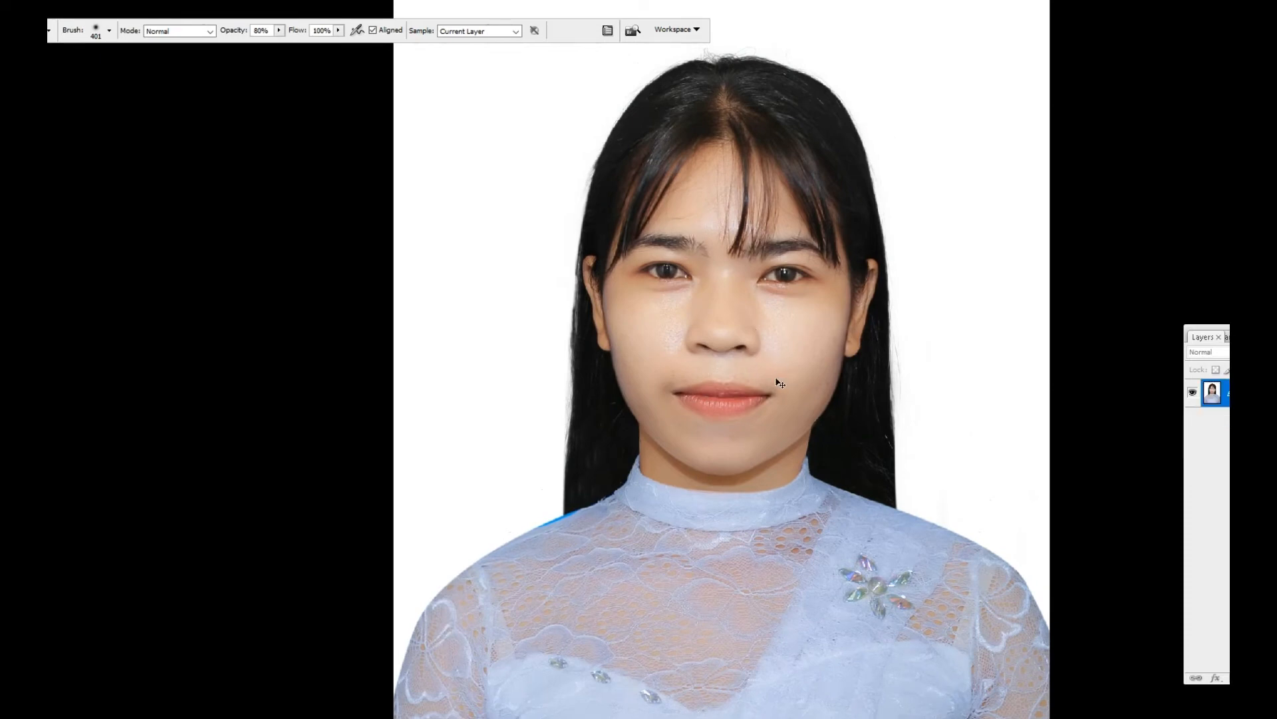
Step: Select the shaded skin of the lower face and neck with the Magic Wand at tolerance 32 and feather the selection
key("ctrl+minus")
key("w")
left_click(784, 373)
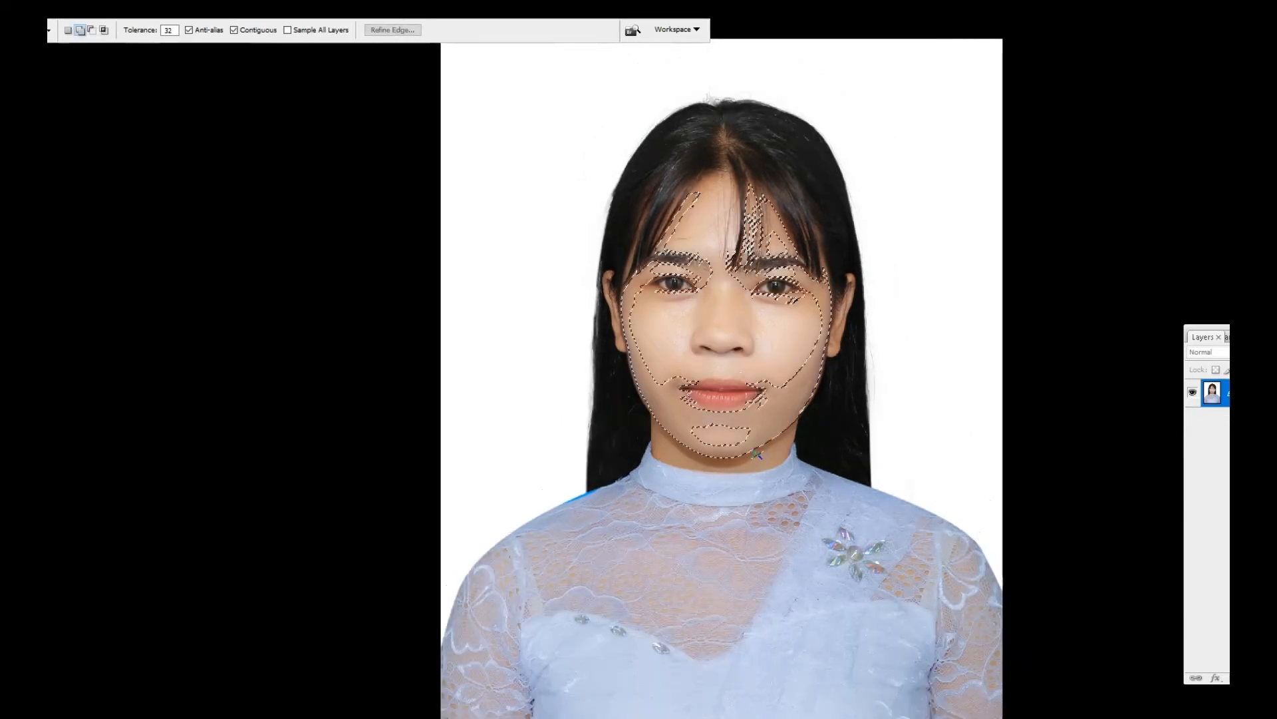
key("ctrl+alt+d")
key("Return")
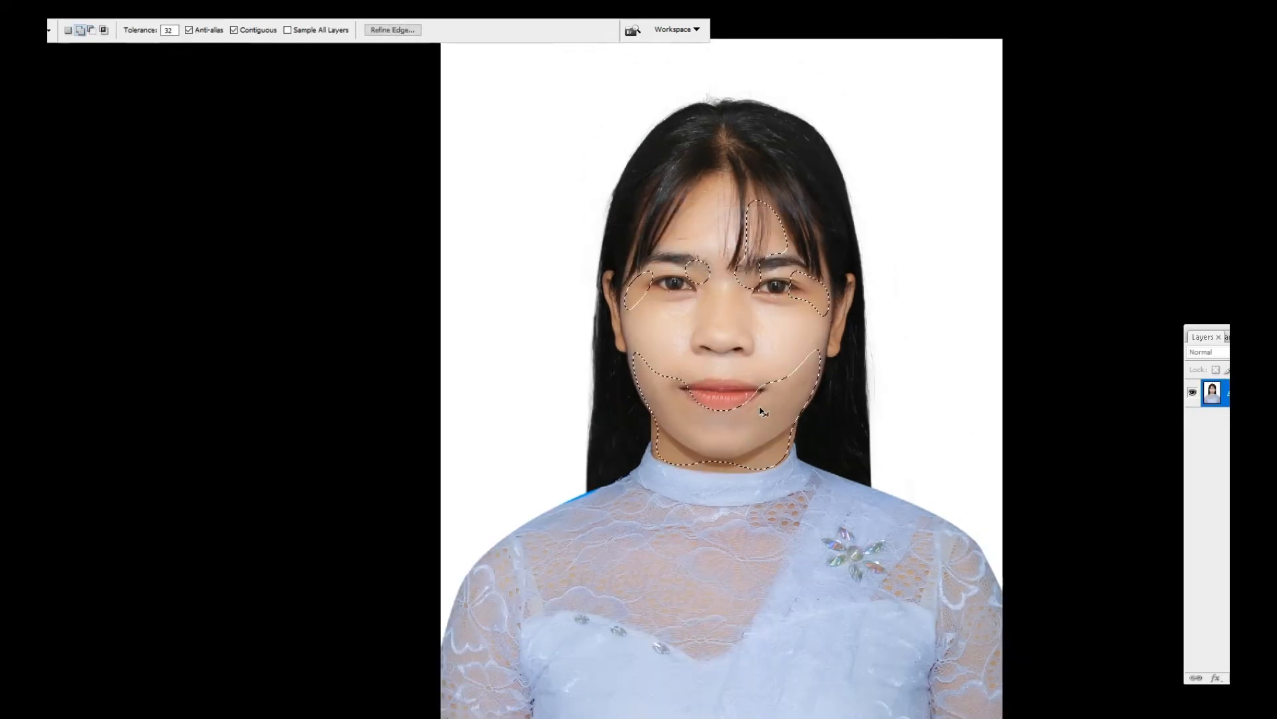
Step: Brighten the selected skin with Curves, raising input 131 to output 164, and deselect
key("ctrl+m")
left_click_drag(1052, 532, 1051, 509)
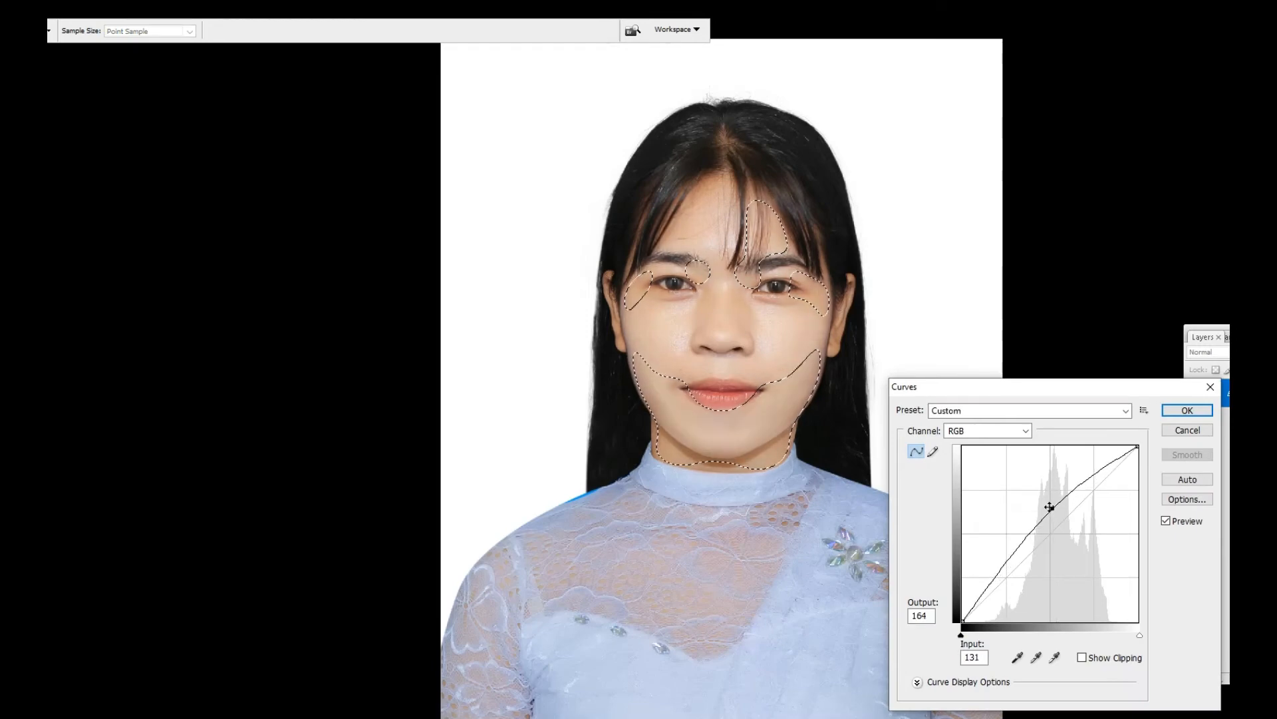
key("Return")
key("ctrl+d")
key("o")
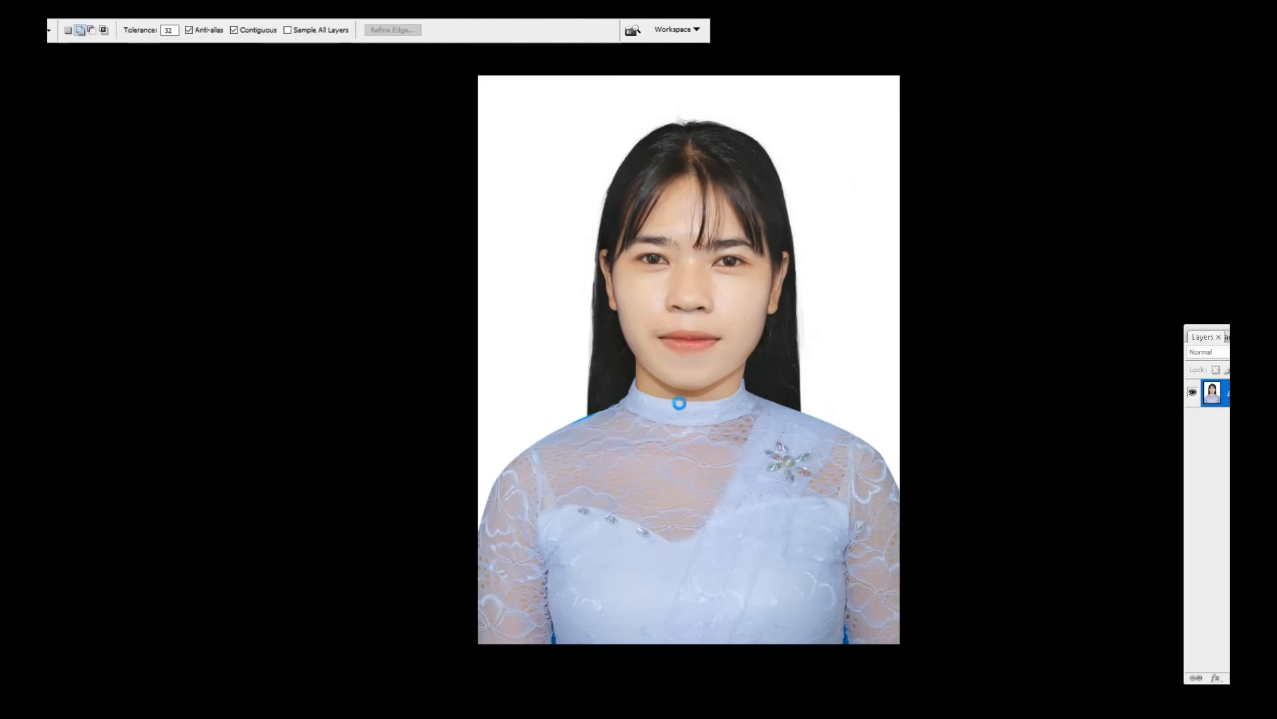
left_click(678, 402)
key("ctrl+d")
left_click(671, 376)
key("ctrl+d")
left_click(665, 381)
key("ctrl+d")
left_click(664, 386)
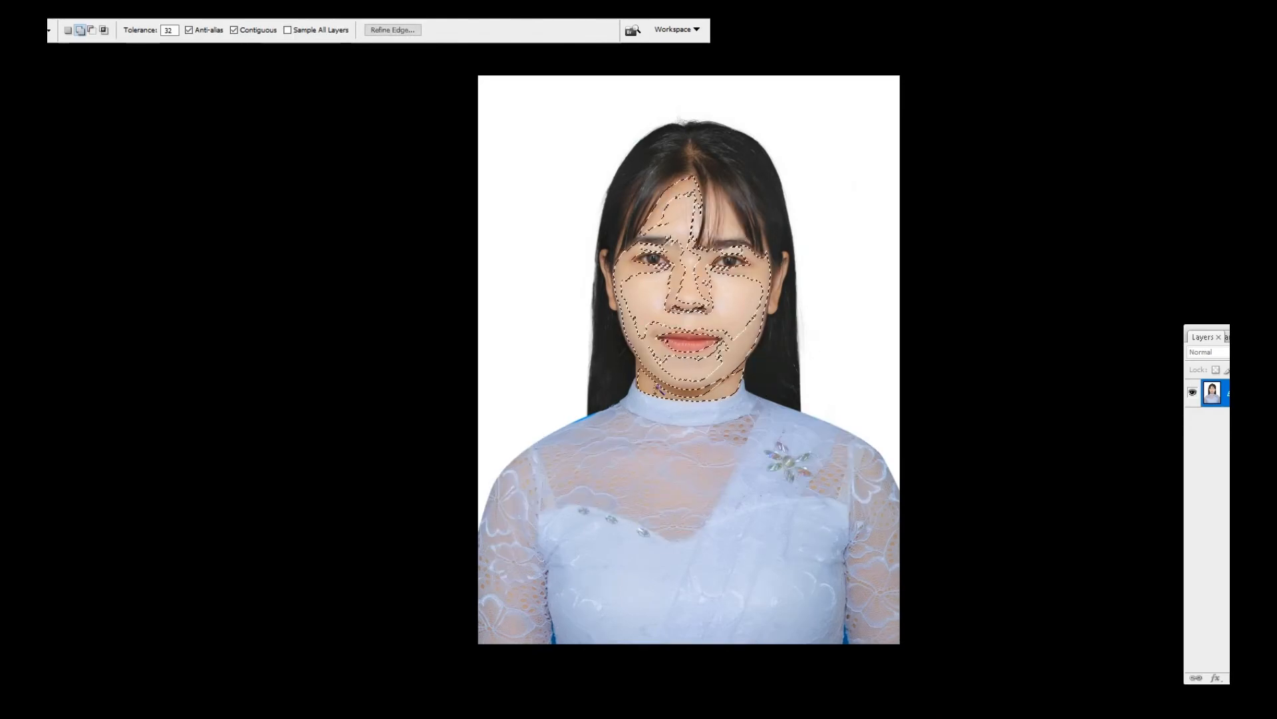
key("ctrl+d")
Step: Smooth the facial skin with the Portraiture filter using the Smoothing: Medium preset
left_click(720, 304)
key("ctrl+h")
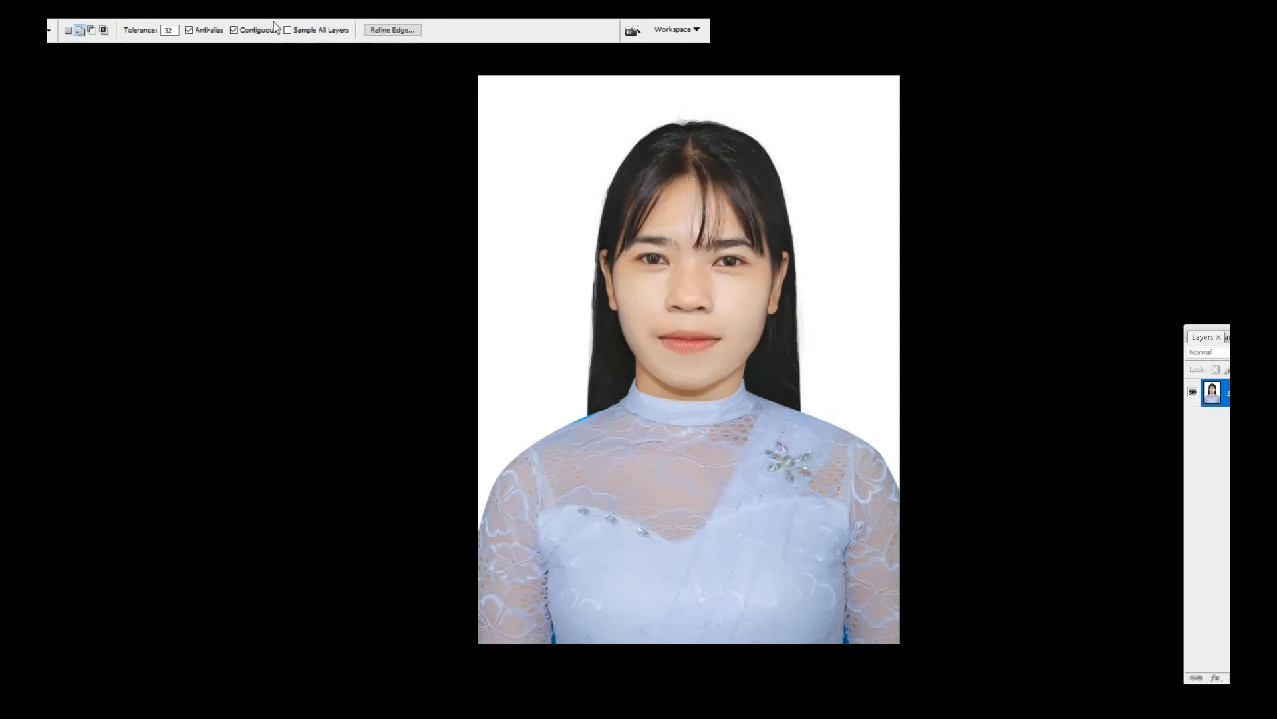
left_click(169, 1)
left_click(341, 328)
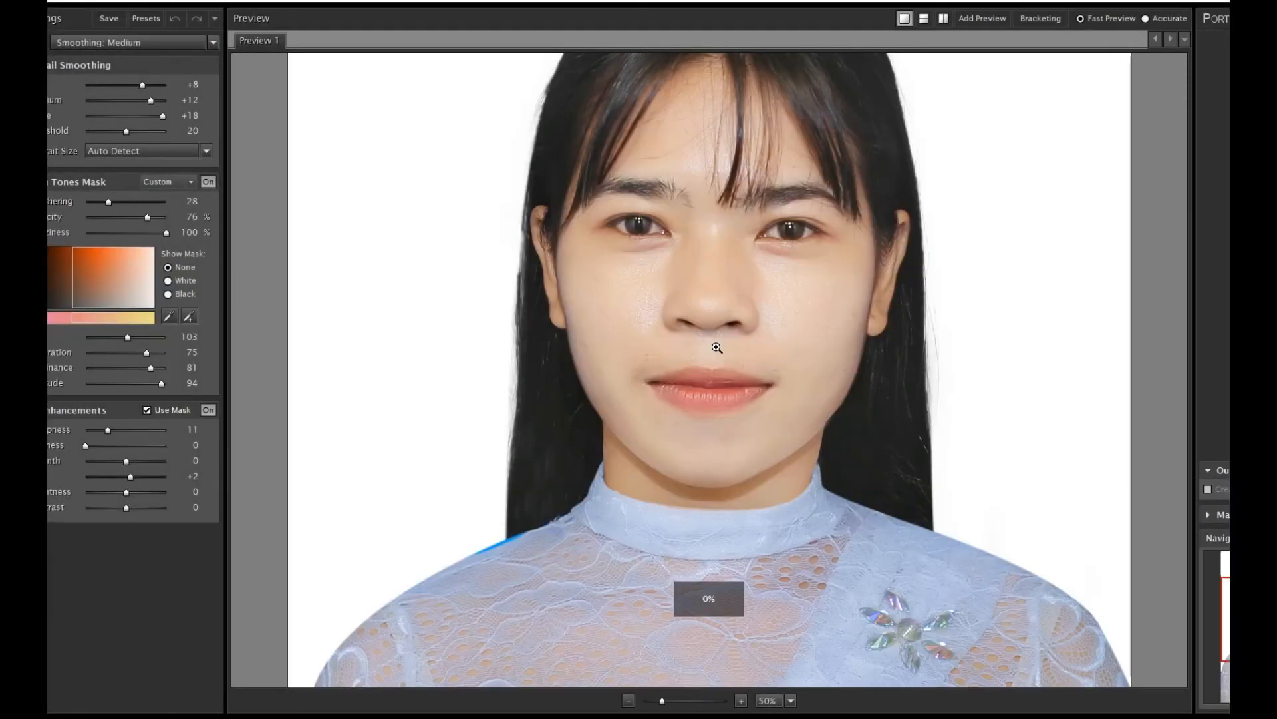
left_click(717, 347)
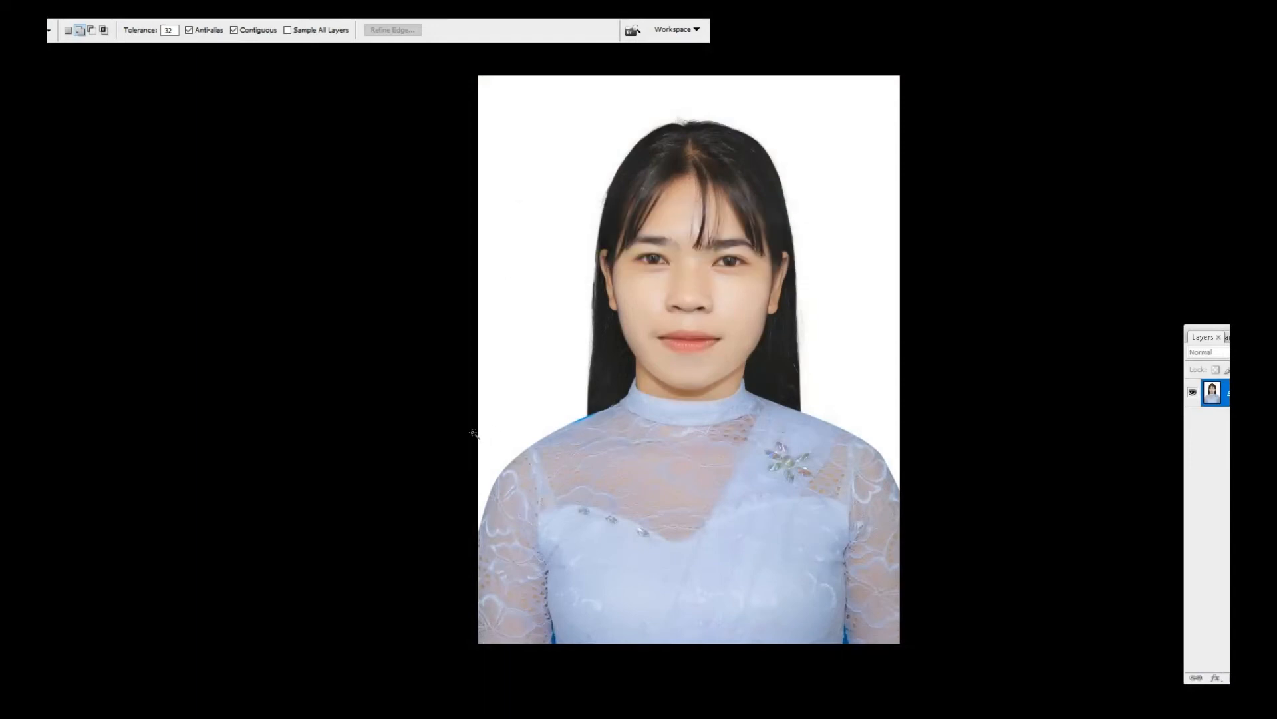
Step: Apply a Cooling Filter (82) photo filter at a very low density to the whole portrait
key("ctrl+plus")
key("ctrl+plus")
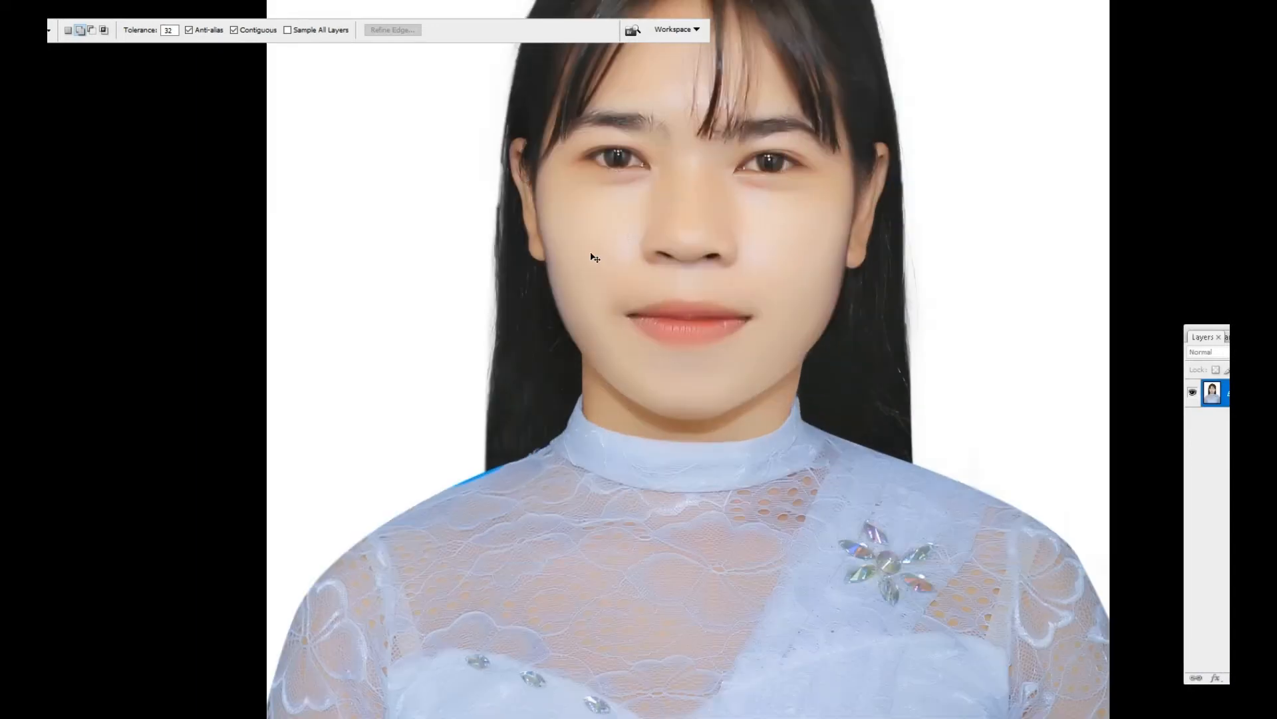
key("ctrl+minus")
key("alt+i")
key("a")
key("f")
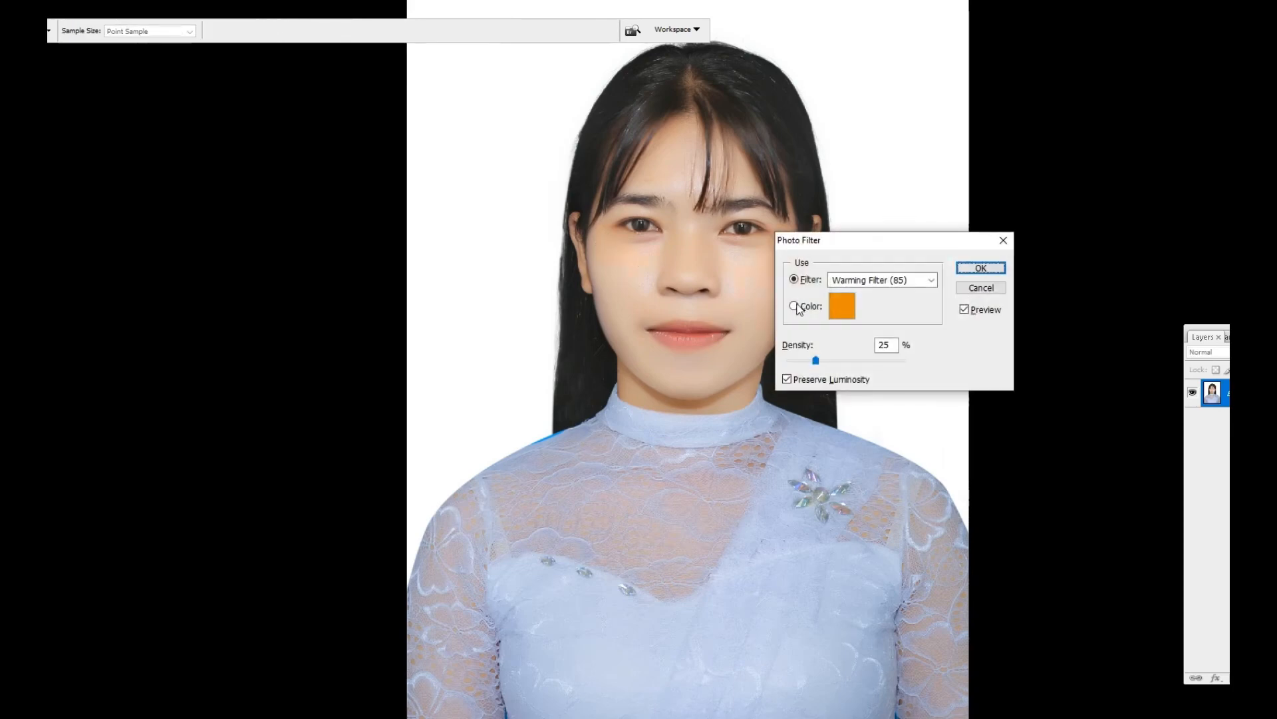
left_click(841, 276)
left_click(865, 353)
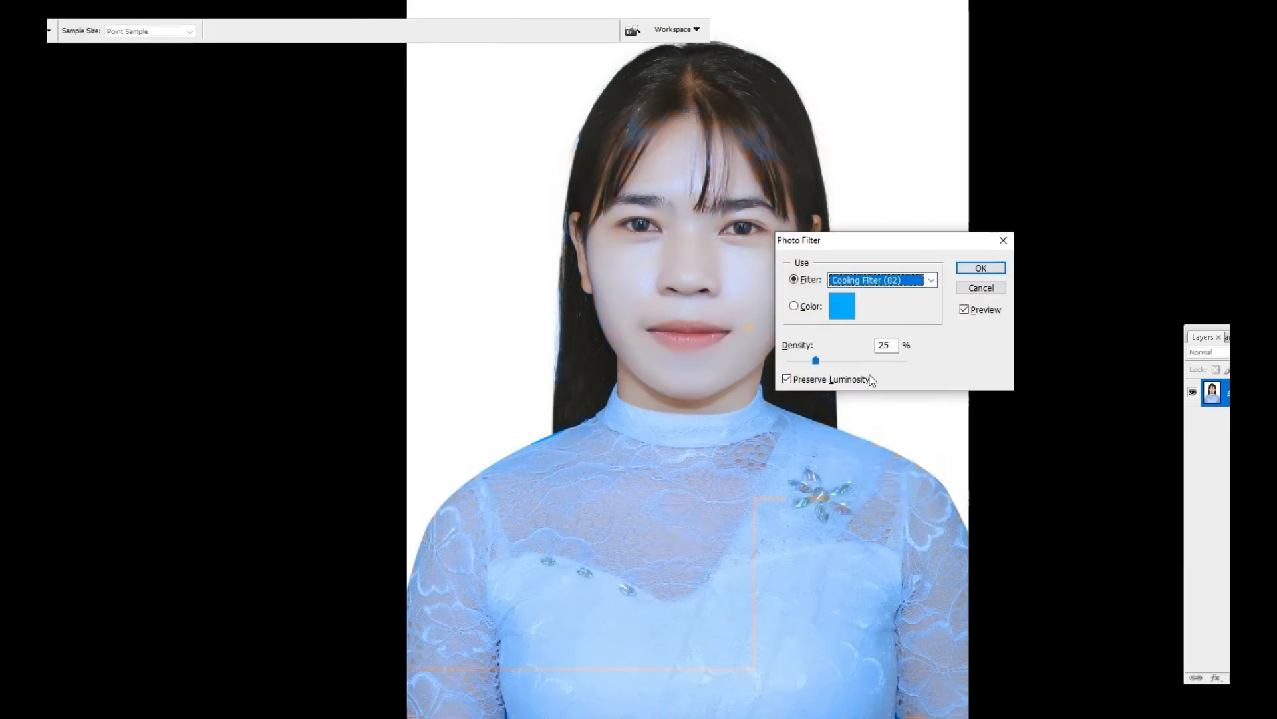
left_click_drag(792, 363, 792, 364)
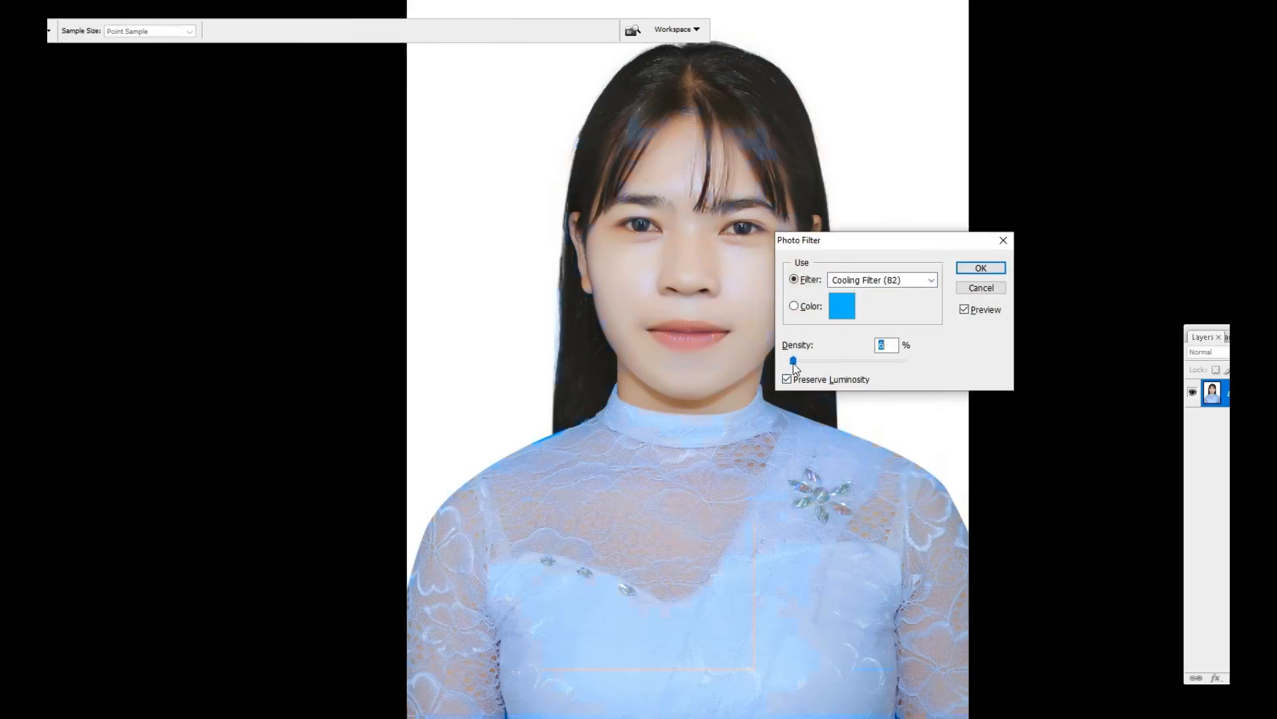
key("Return")
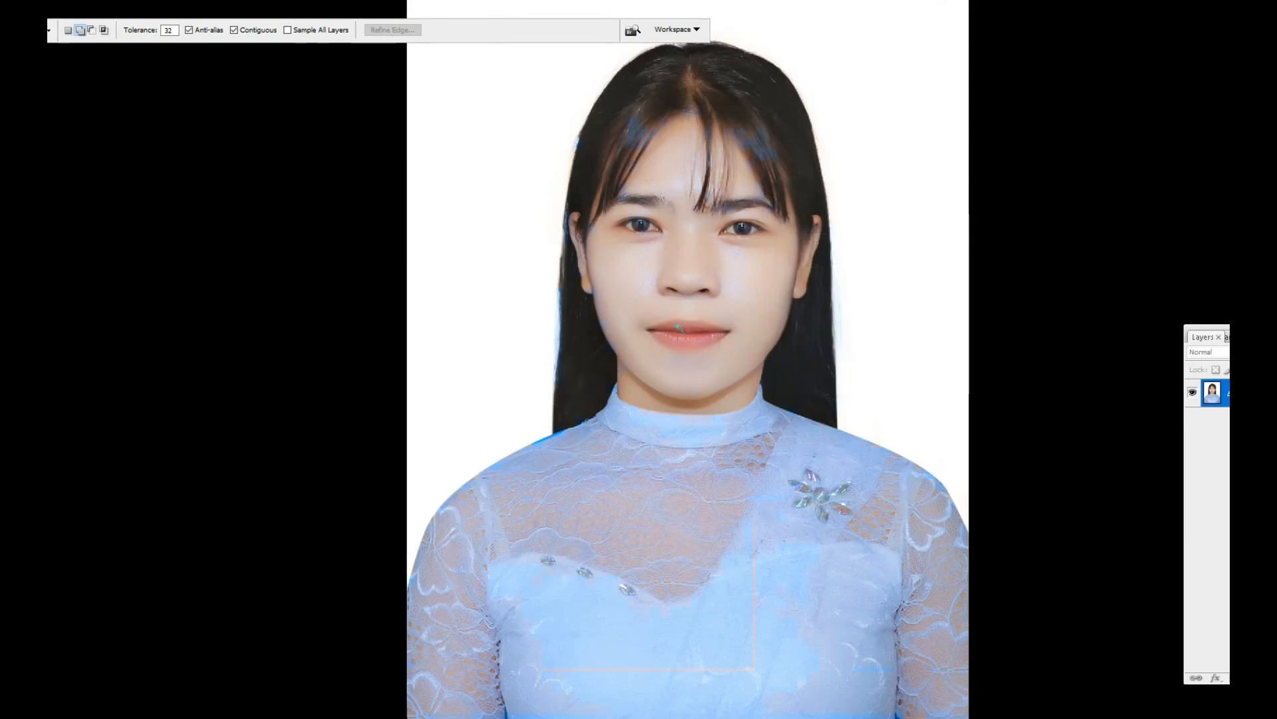
Step: Select the reddish area of the lips and feather the selection
key("shift+w")
key("m")
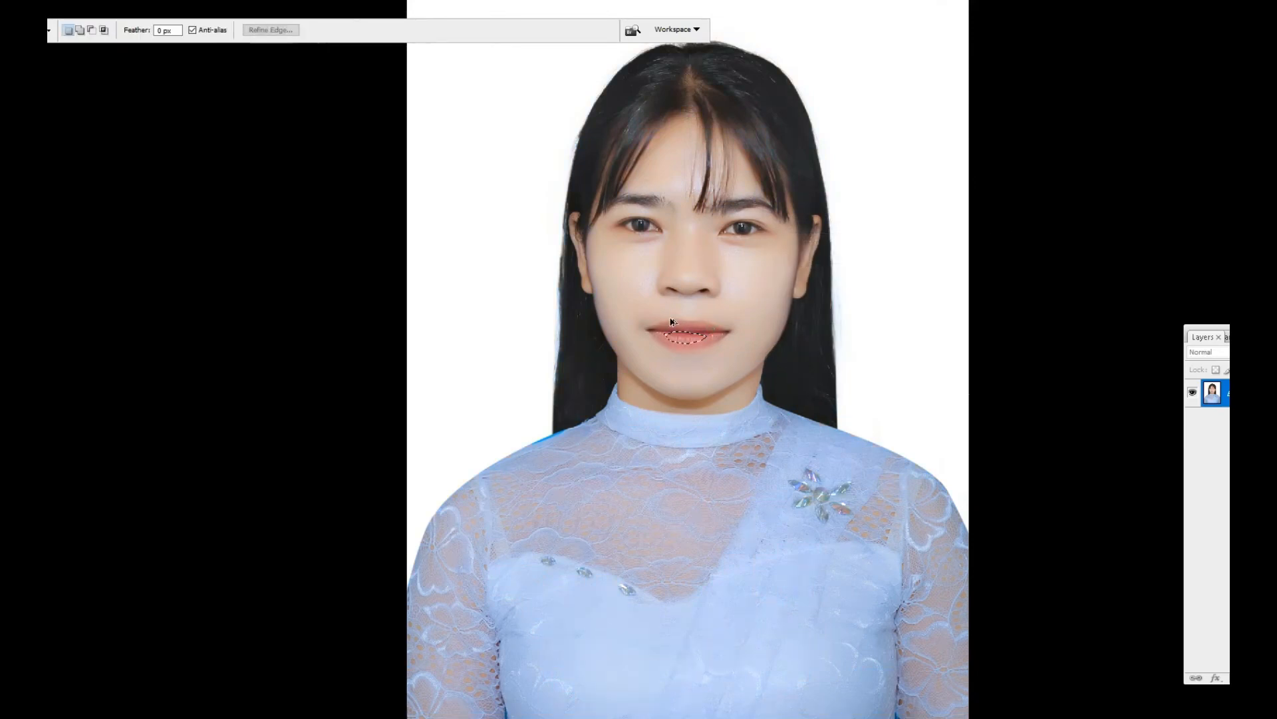
key("shift+F6")
key("Return")
Step: Raise the saturation of the selected lips to about +27 with Hue/Saturation and deselect
key("ctrl+u")
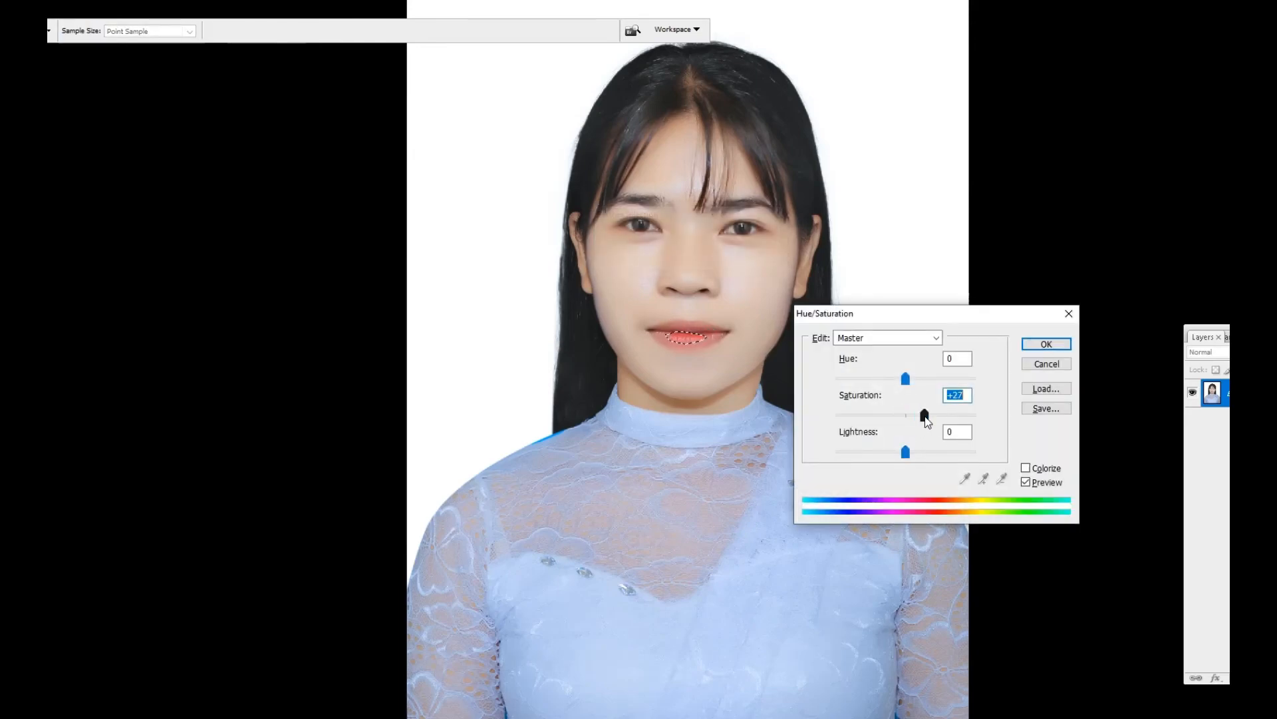
key("Return")
key("ctrl+d")
Step: Examine the whole retouched portrait at different magnifications and switch to the screen mode with the menu bar
key("ctrl+0")
key("ctrl+minus")
key("ctrl+minus")
key("ctrl+minus")
key("ctrl+plus")
key("ctrl+plus")
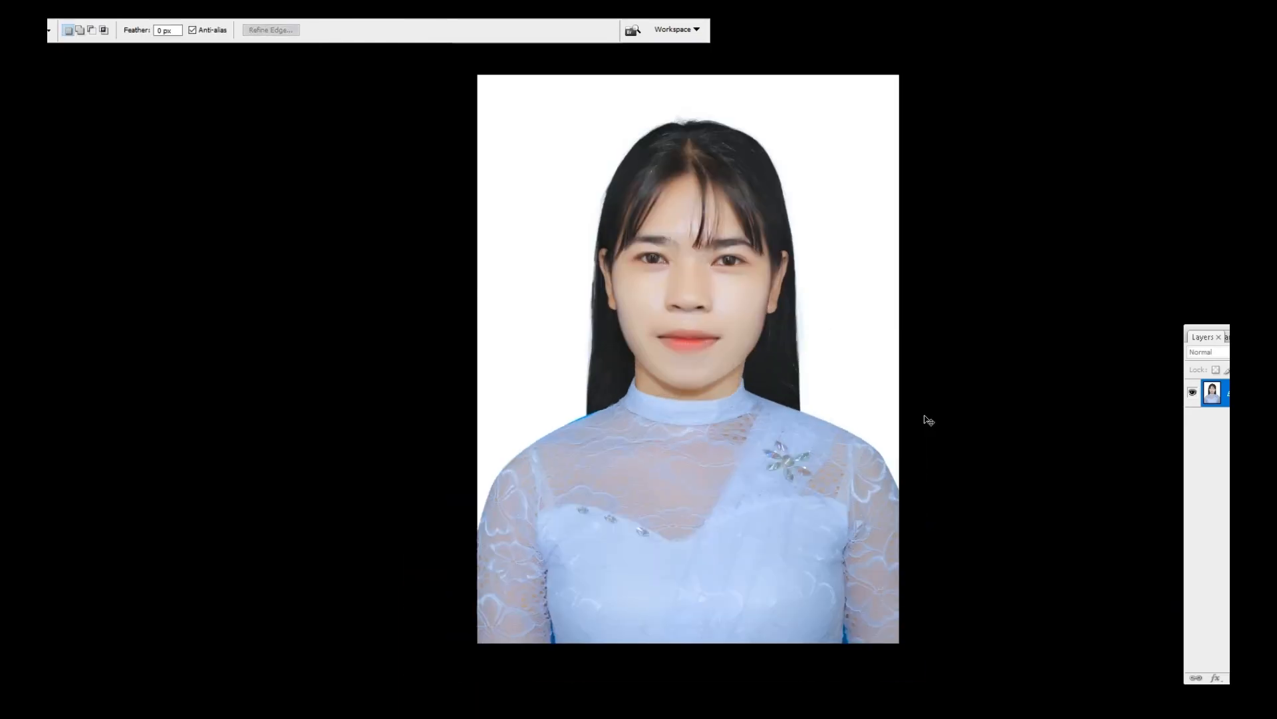
key("ctrl+plus")
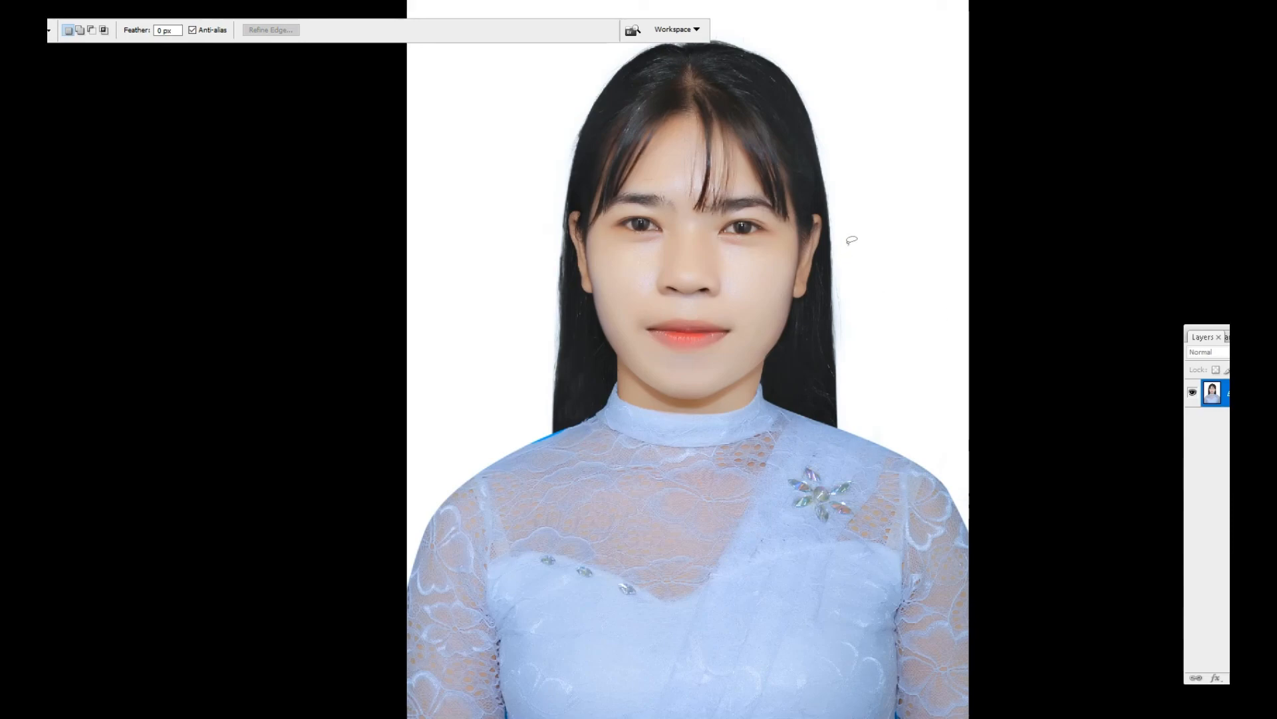
key("ctrl+minus")
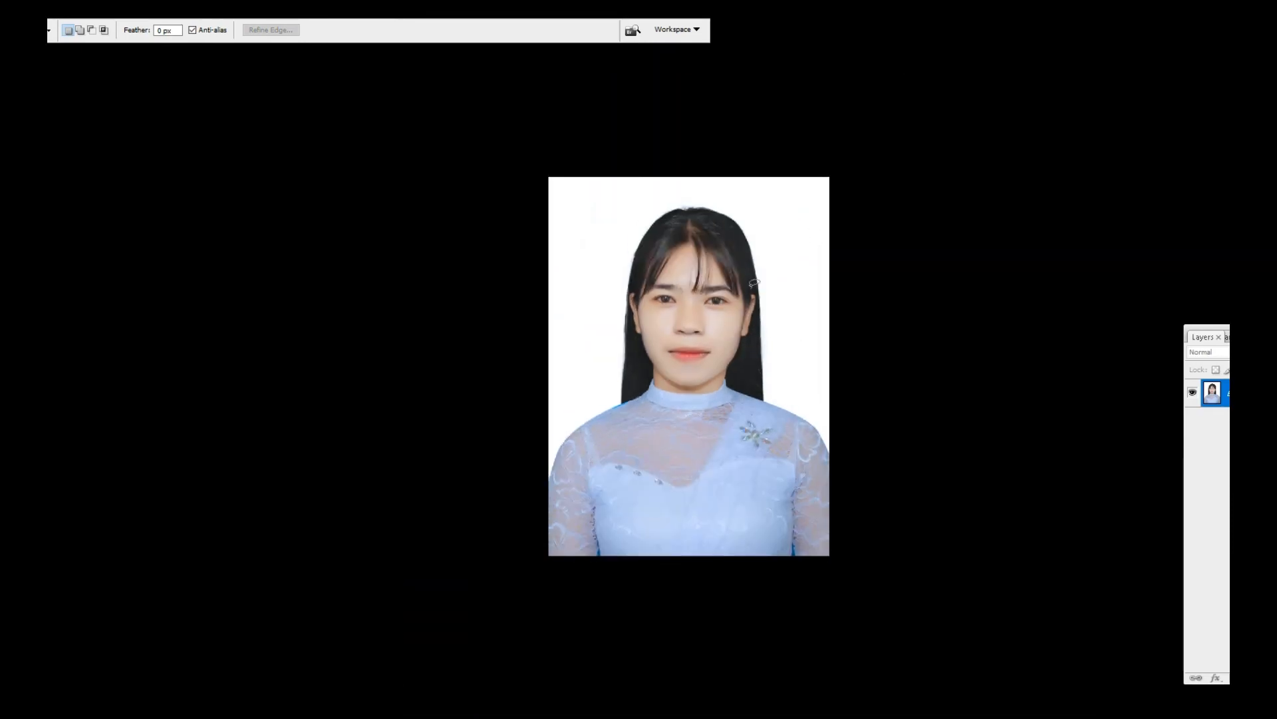
key("f")
key("ctrl+plus")
key("f")
key("ctrl+plus")
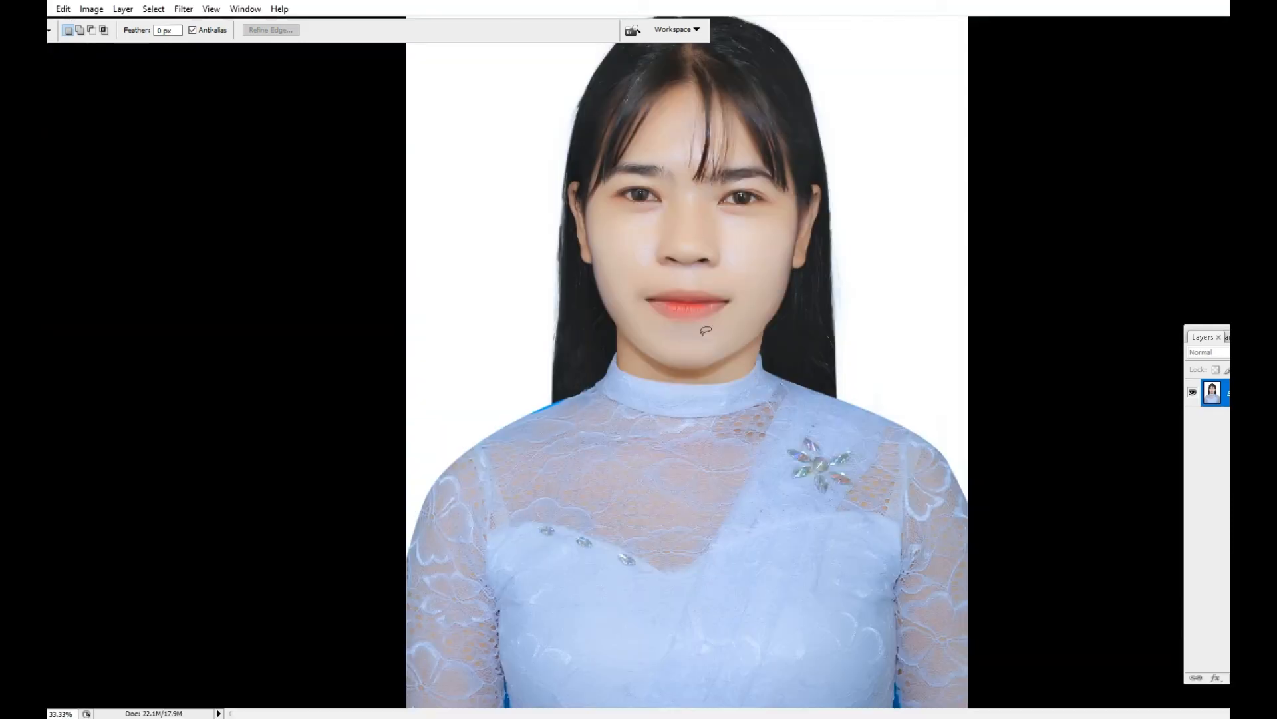
Step: Darken the irises and pupils of both eyes with the Burn tool, using a size 30 brush at 100% exposure
key("ctrl+plus")
key("ctrl+plus")
key("ctrl+plus")
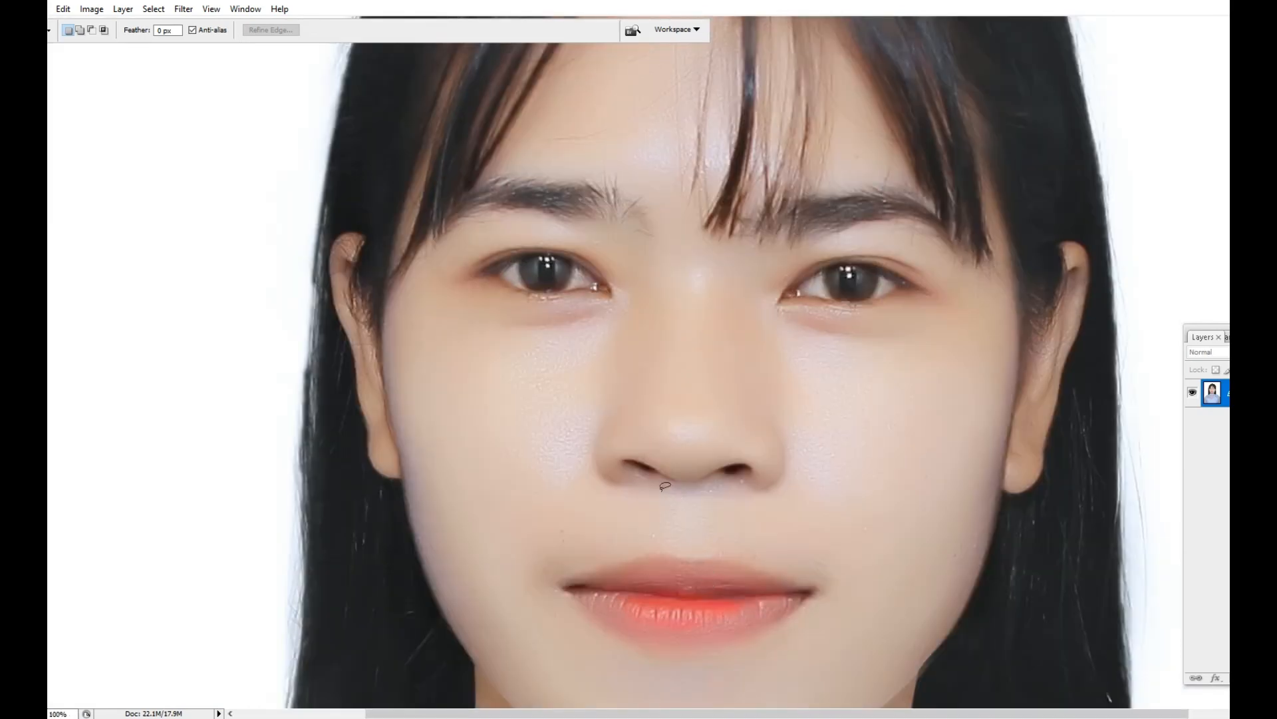
key("o")
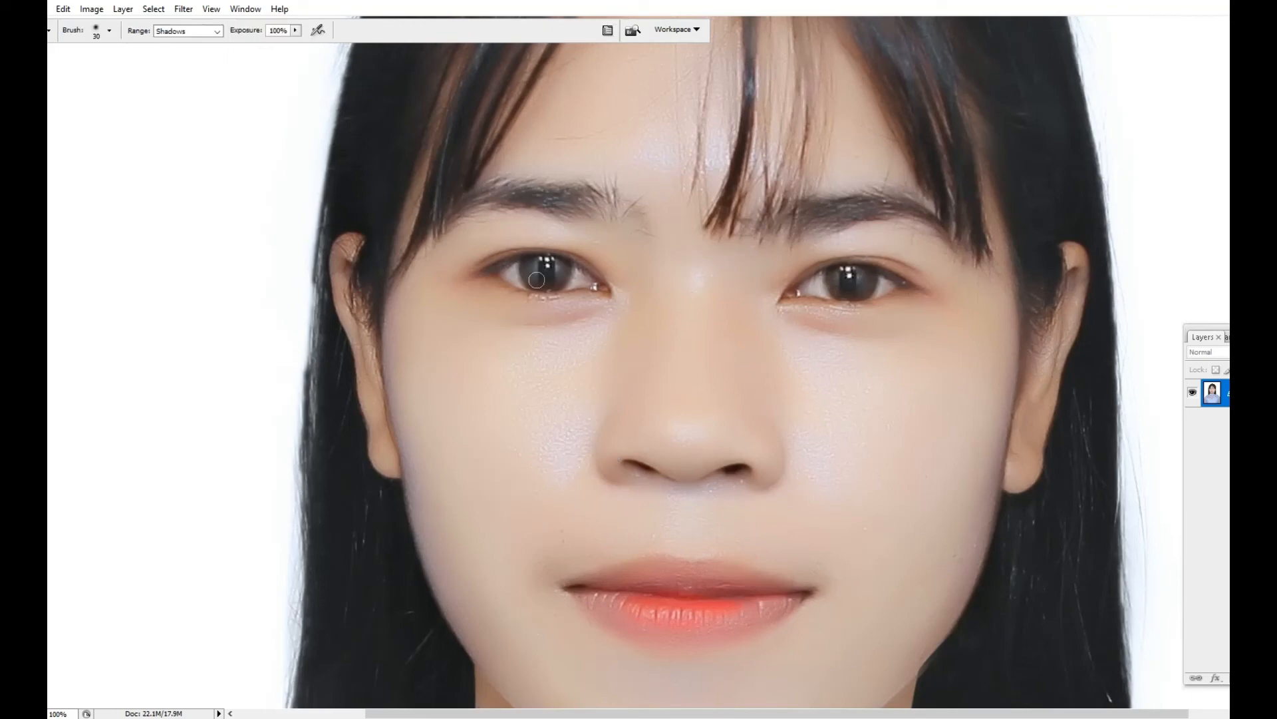
mouse_move(537, 280)
left_mouse_down()
mouse_move(550, 266)
mouse_move(536, 260)
left_mouse_up()
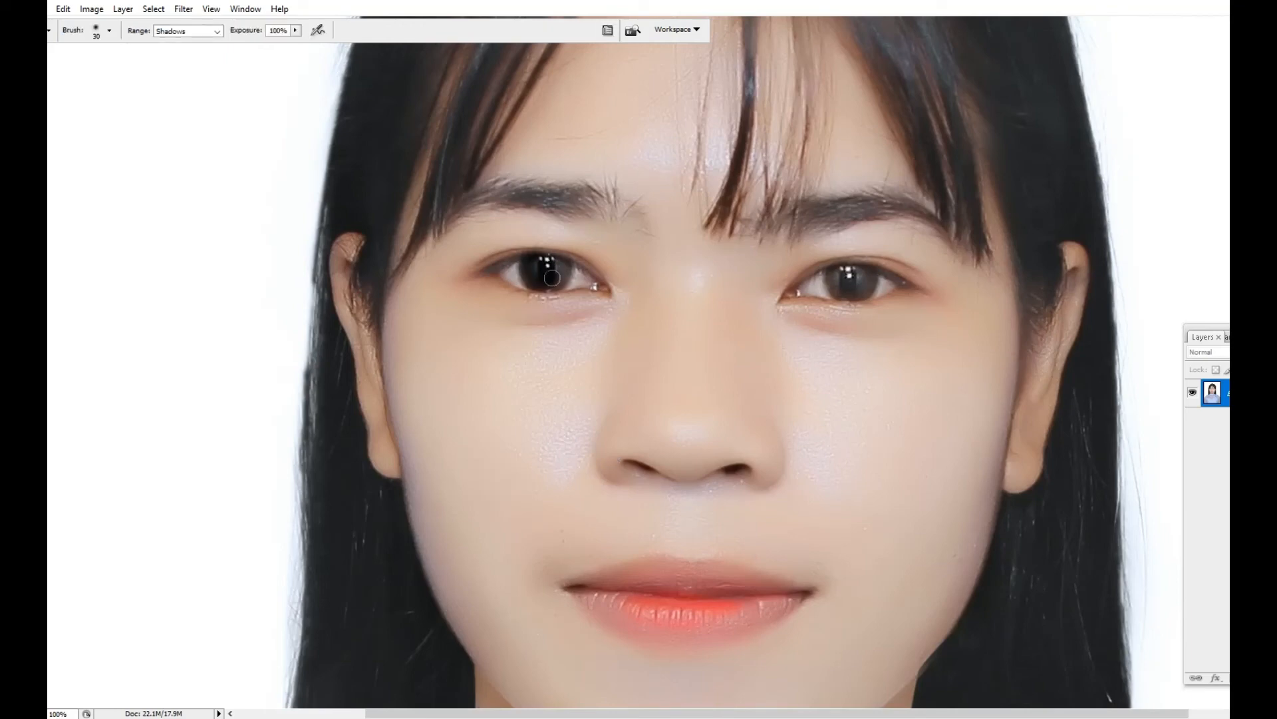
mouse_move(865, 275)
left_mouse_down()
mouse_move(826, 279)
mouse_move(865, 268)
left_mouse_up()
Step: Examine the darkened eyes in the context of the whole portrait and the dress up close
key("ctrl+minus")
key("ctrl+minus")
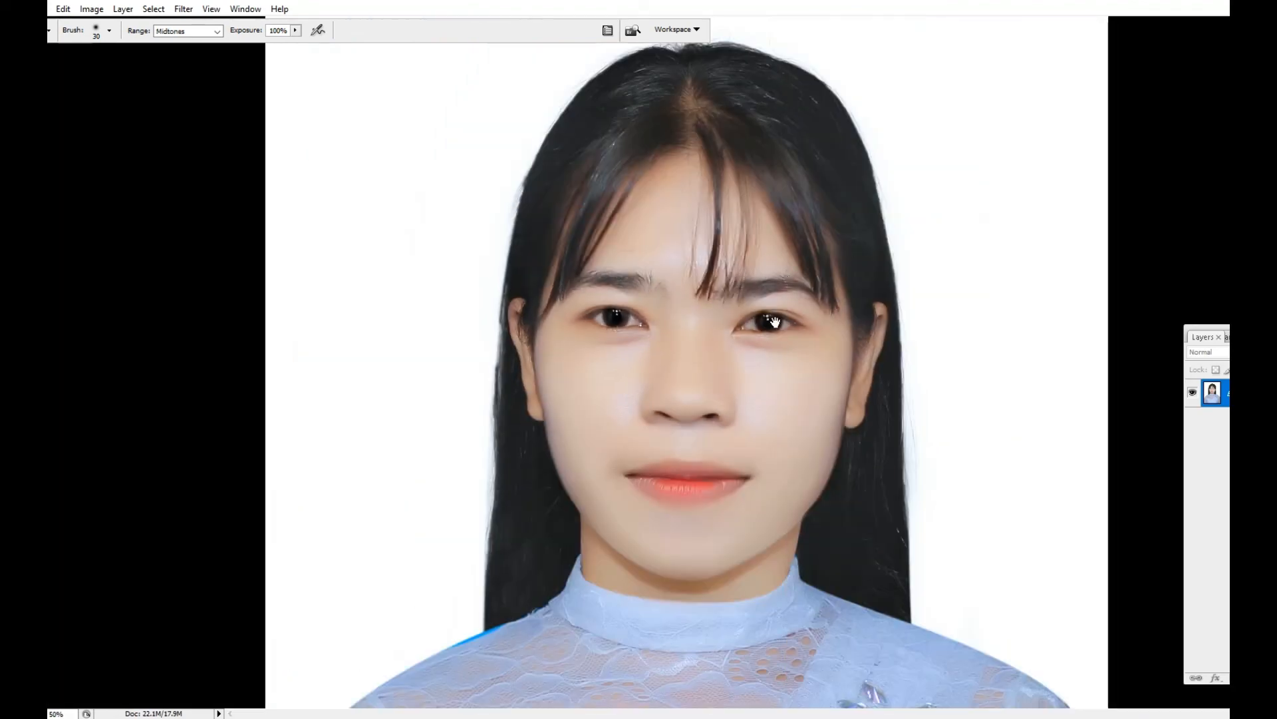
key("ctrl+minus")
key("ctrl+minus")
key("ctrl+minus")
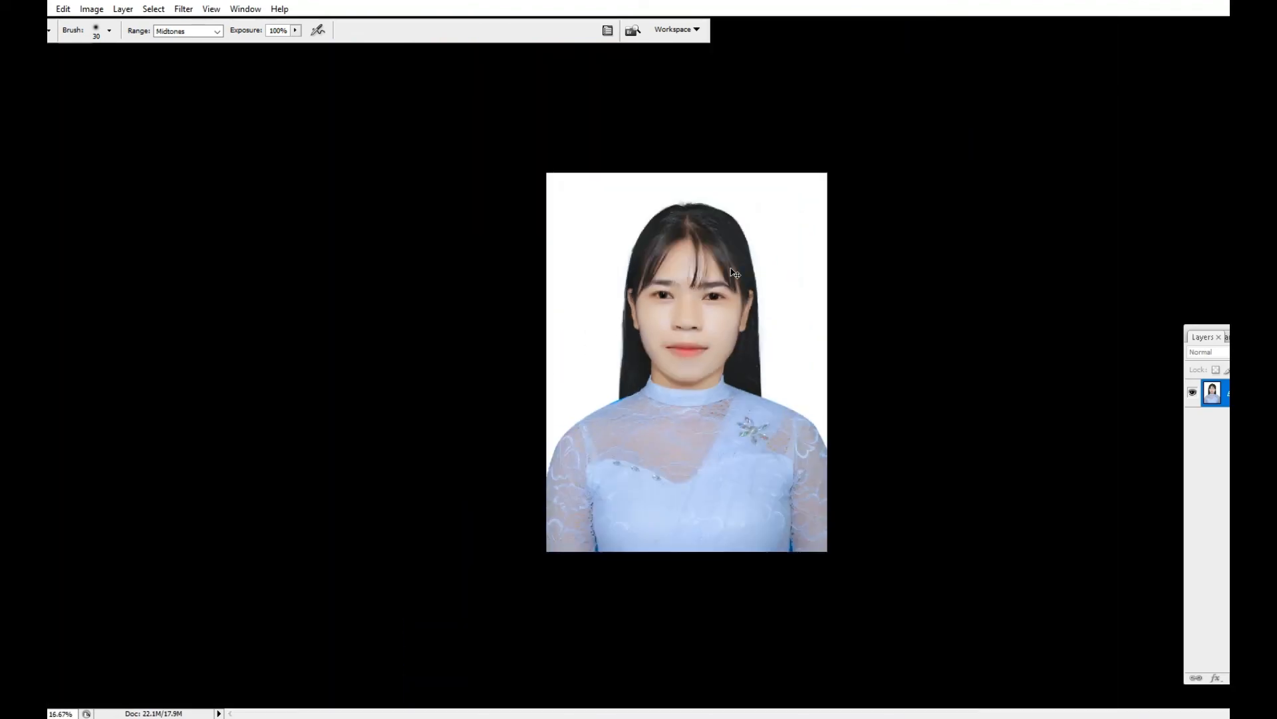
key("ctrl+plus")
key("ctrl+plus")
key("ctrl+plus")
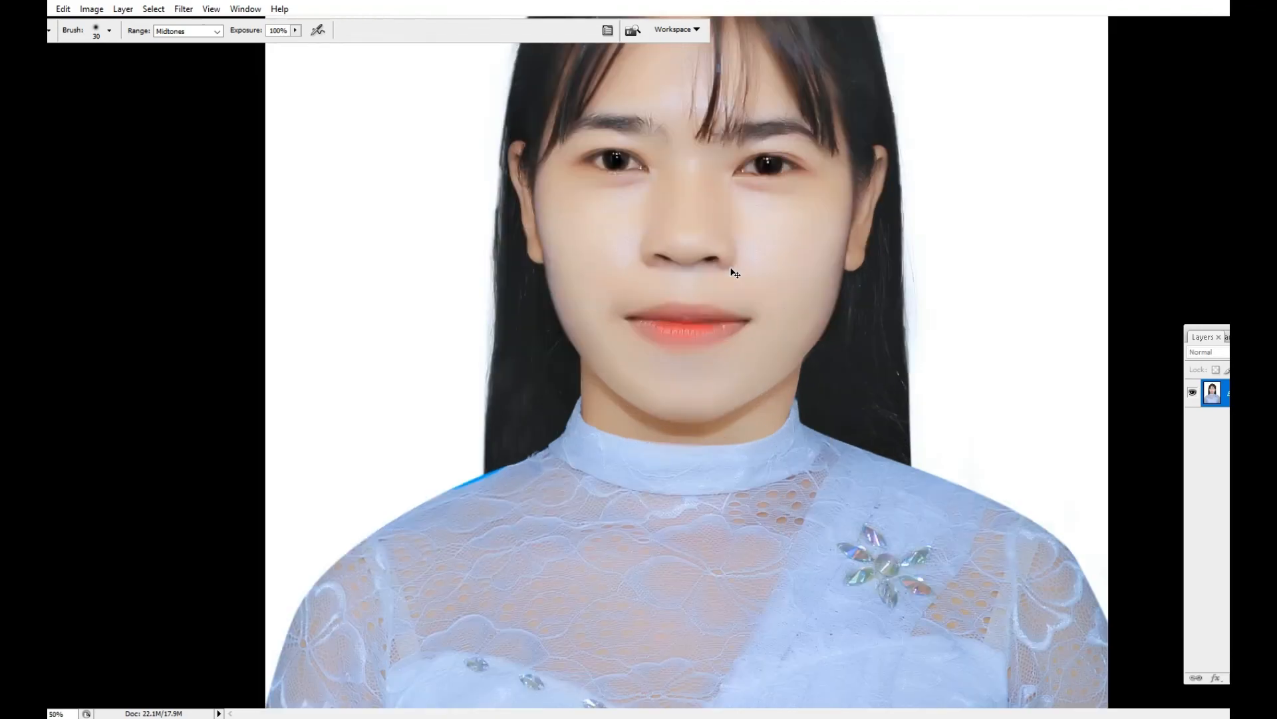